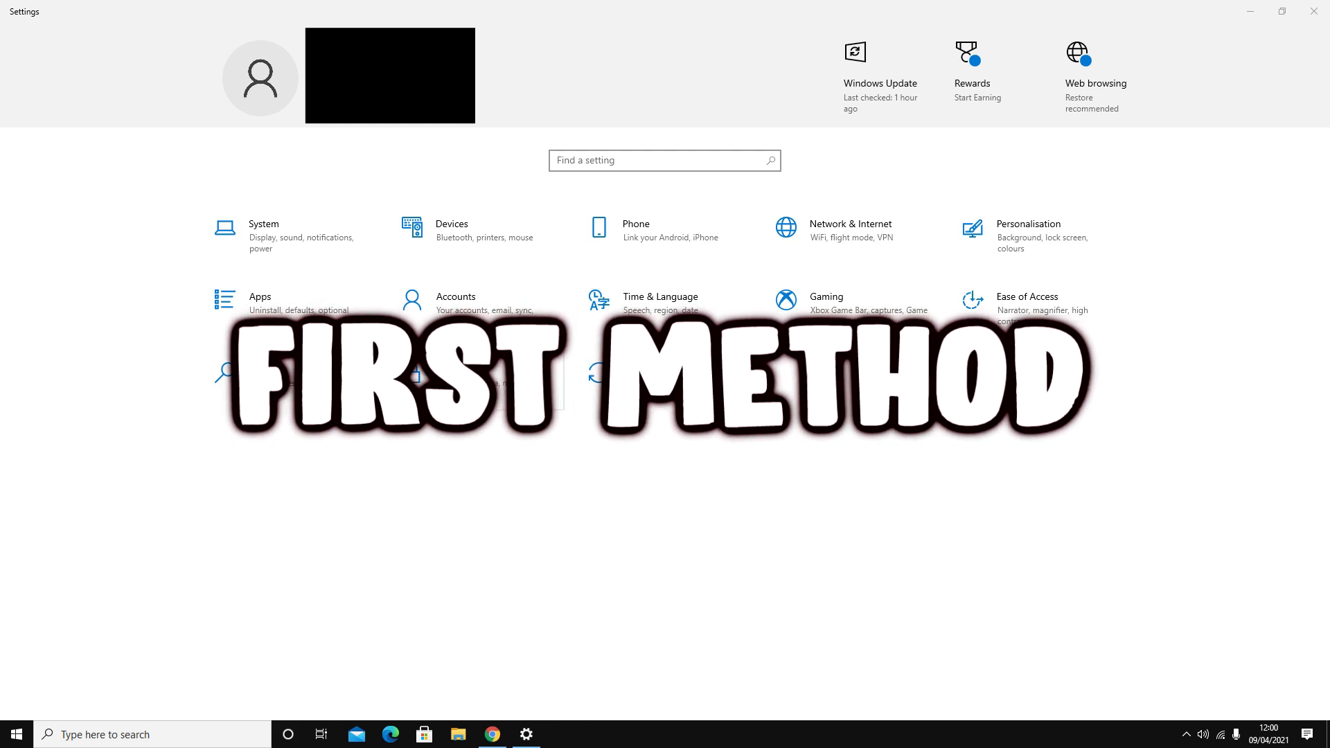
# Run Check for updates under Update & Security until Windows reports the PC is up to date.
pyautogui.click(650, 393)
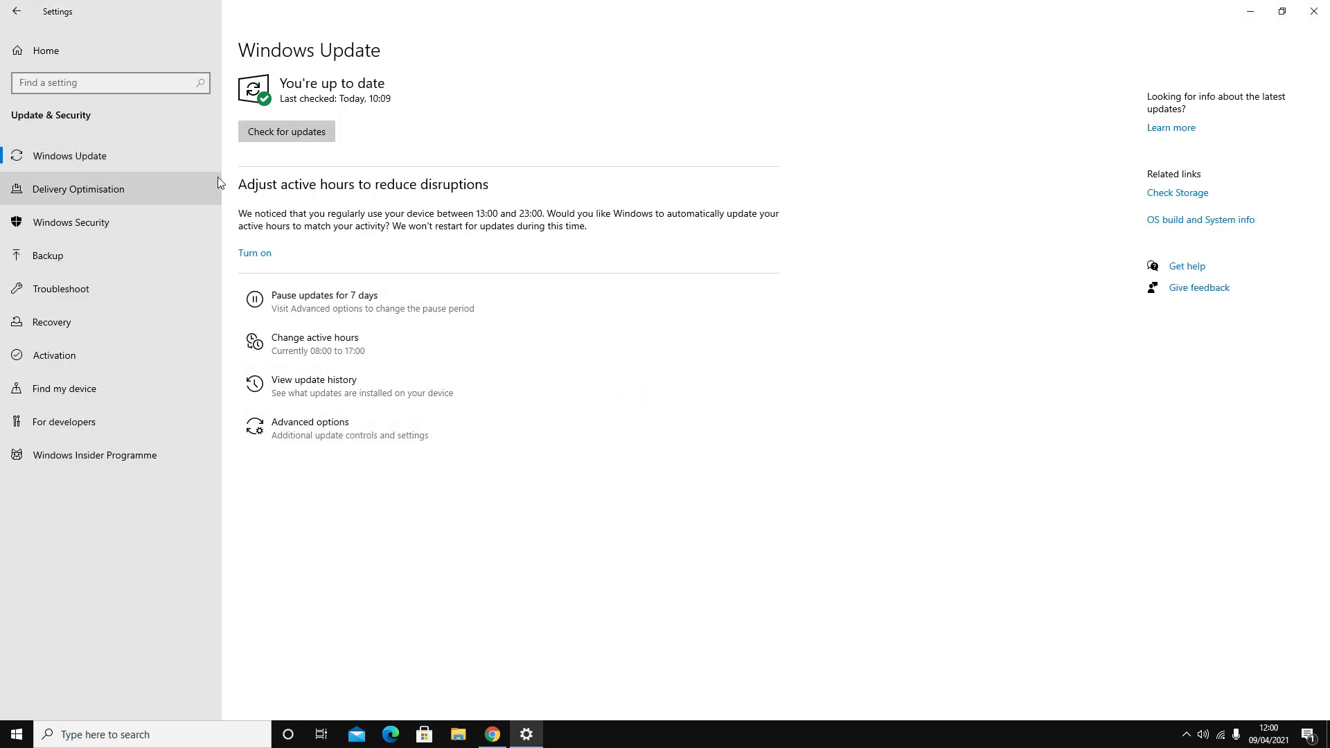
pyautogui.click(288, 139)
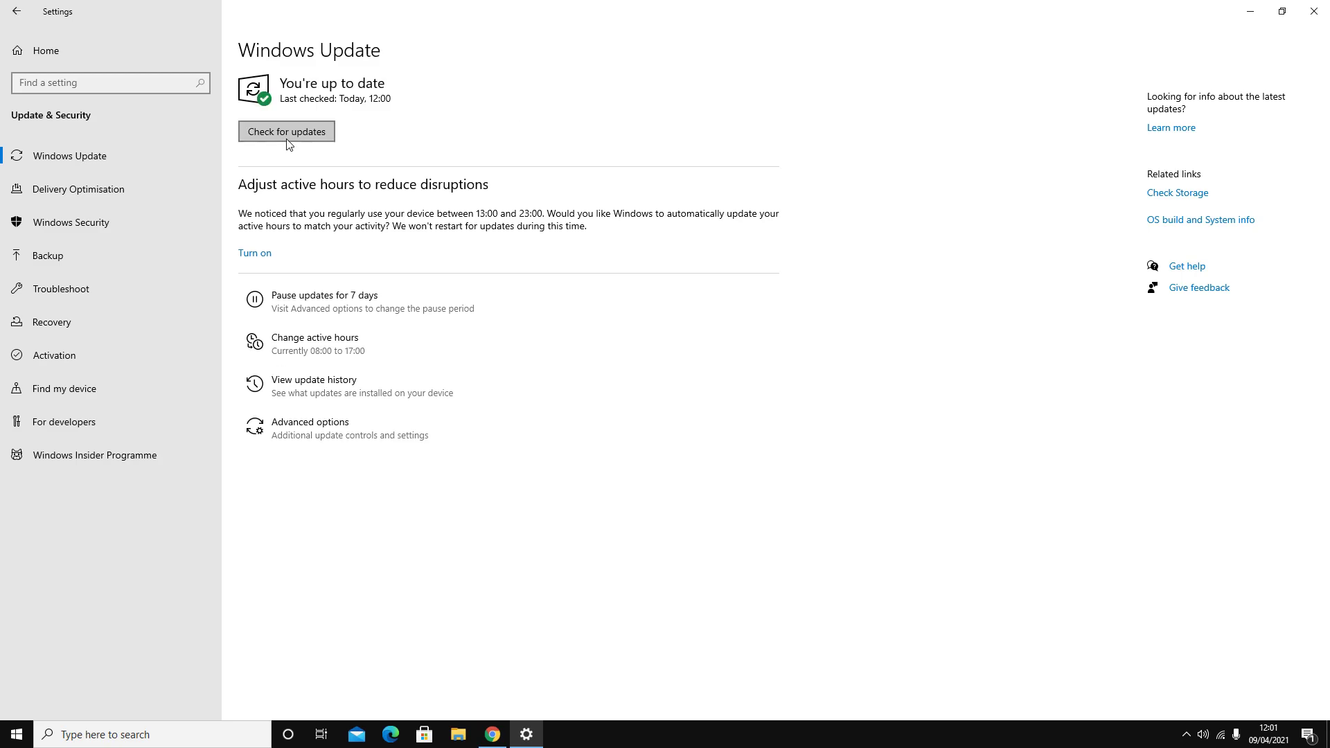
pyautogui.click(289, 142)
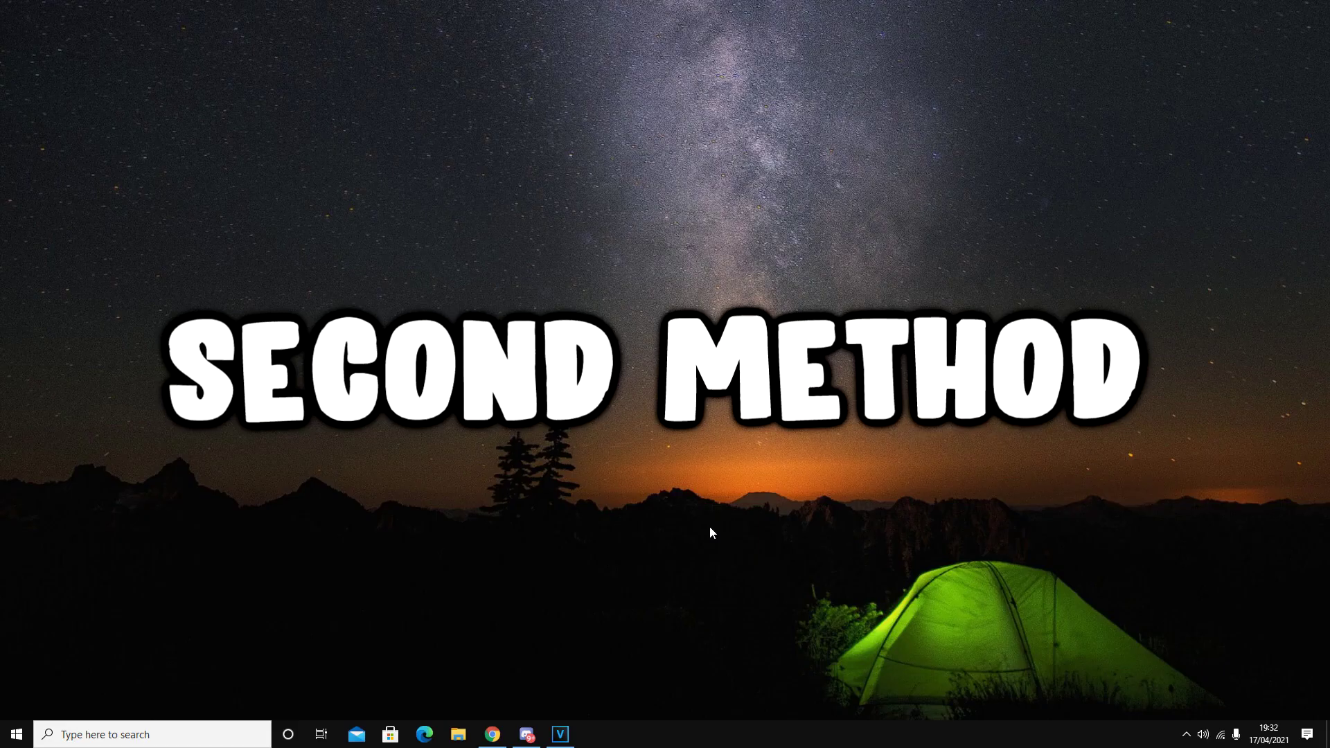
# Open the Game Mode settings page from a 'game mode' search.
pyautogui.click(166, 740)
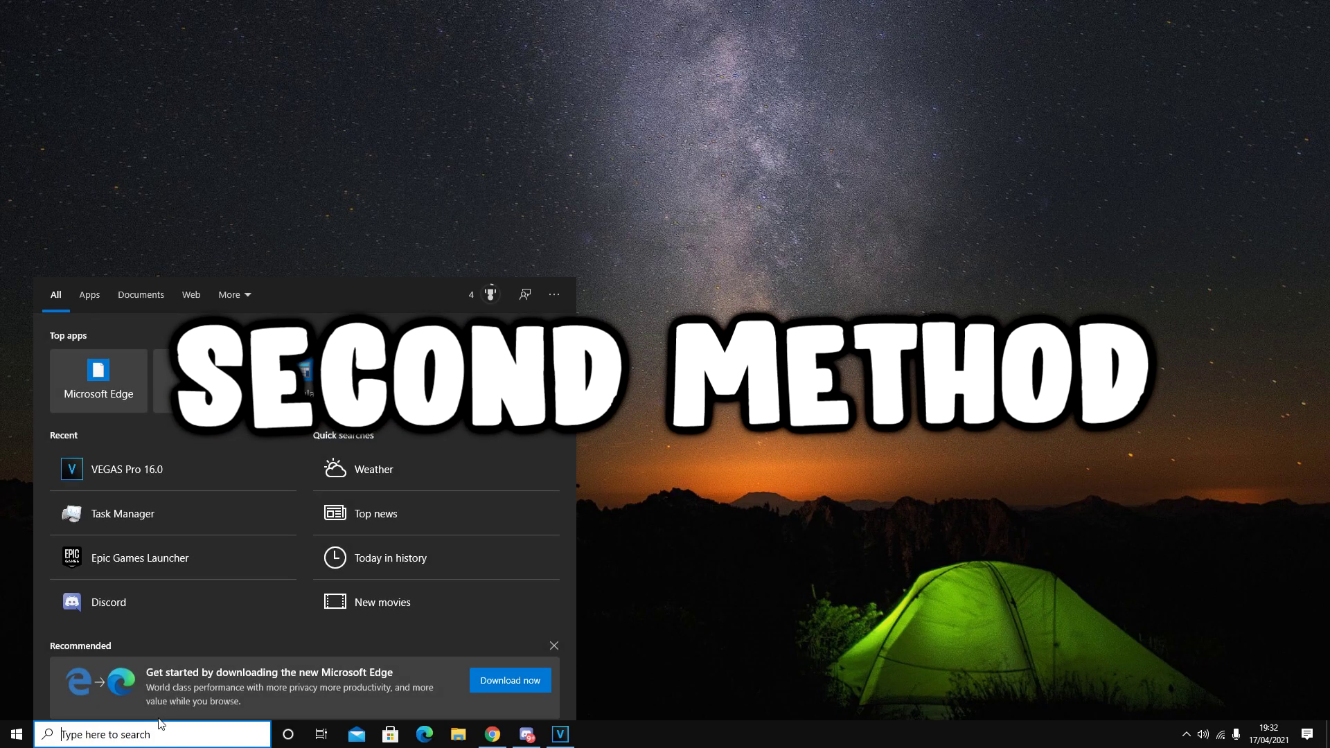
pyautogui.write('game mode')
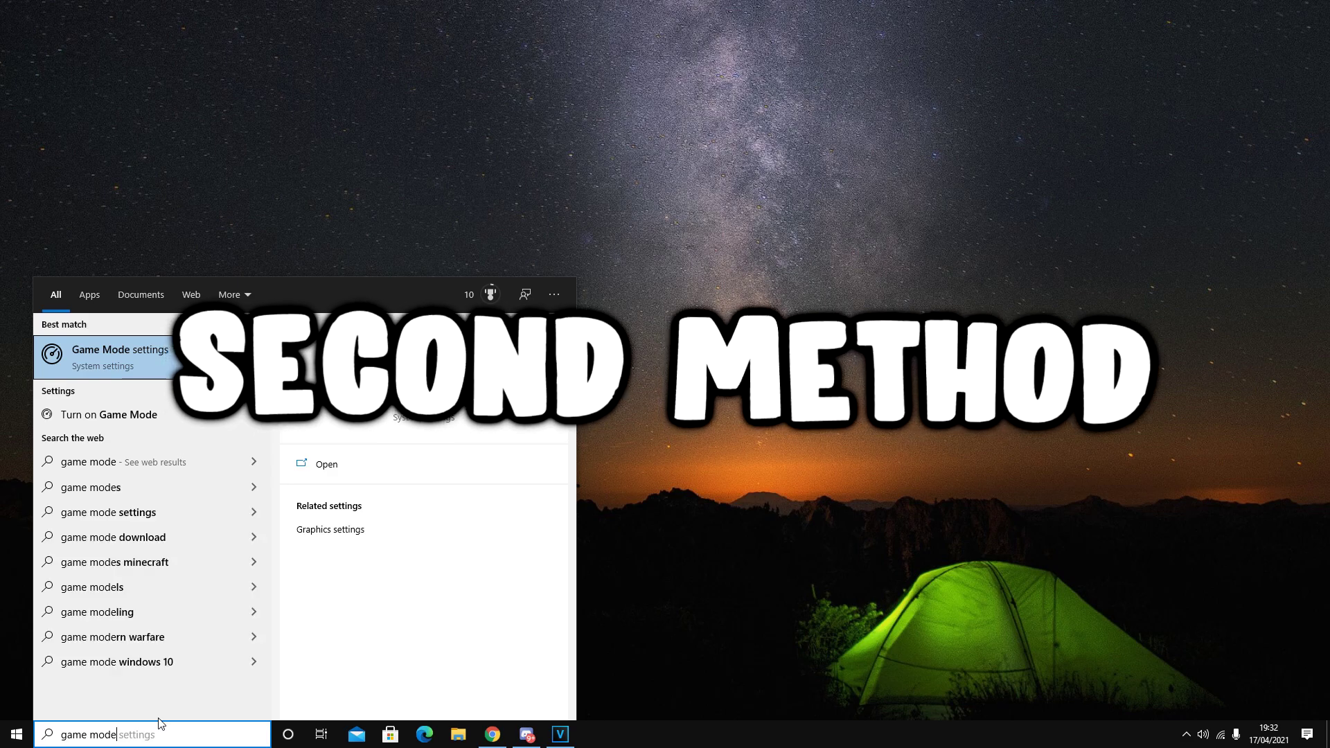
pyautogui.press('Return')
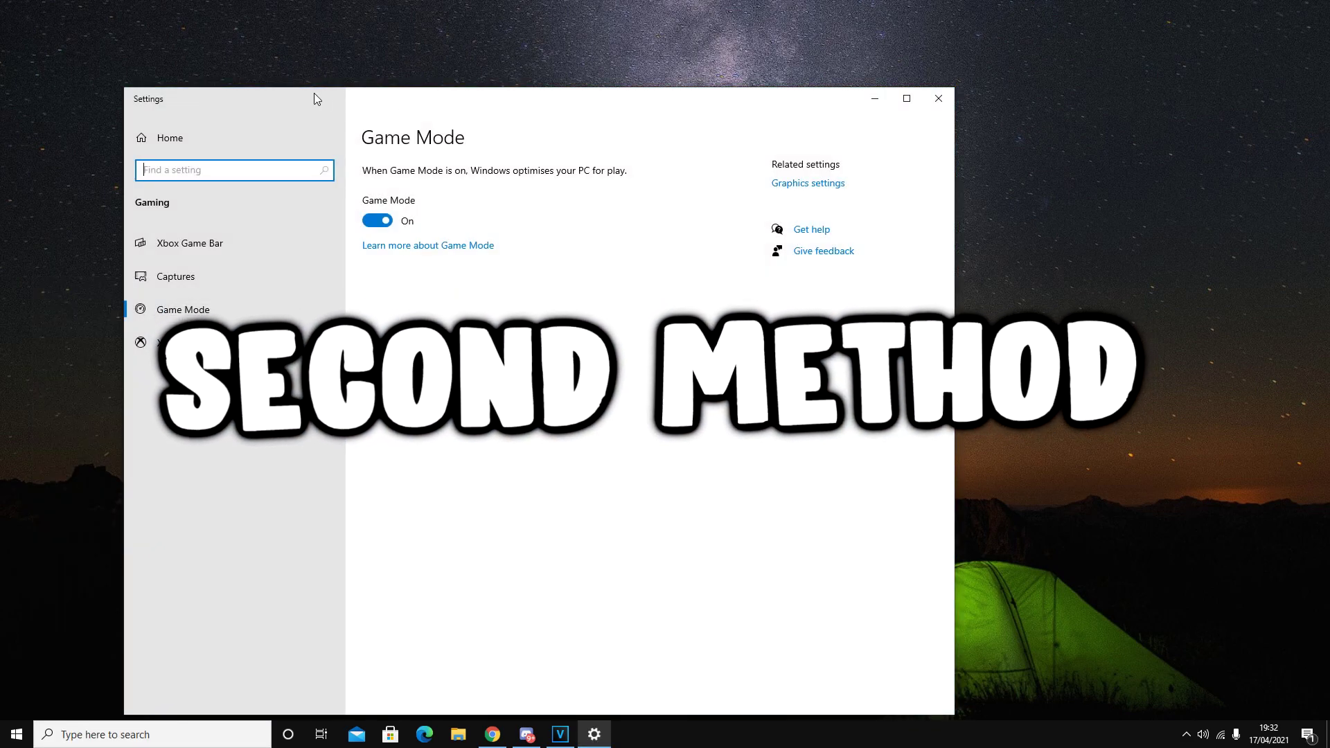
pyautogui.moveTo(326, 99); pyautogui.dragTo(445, 72)
# Toggle Game Mode off and back on, then close Settings.
pyautogui.click(500, 199)
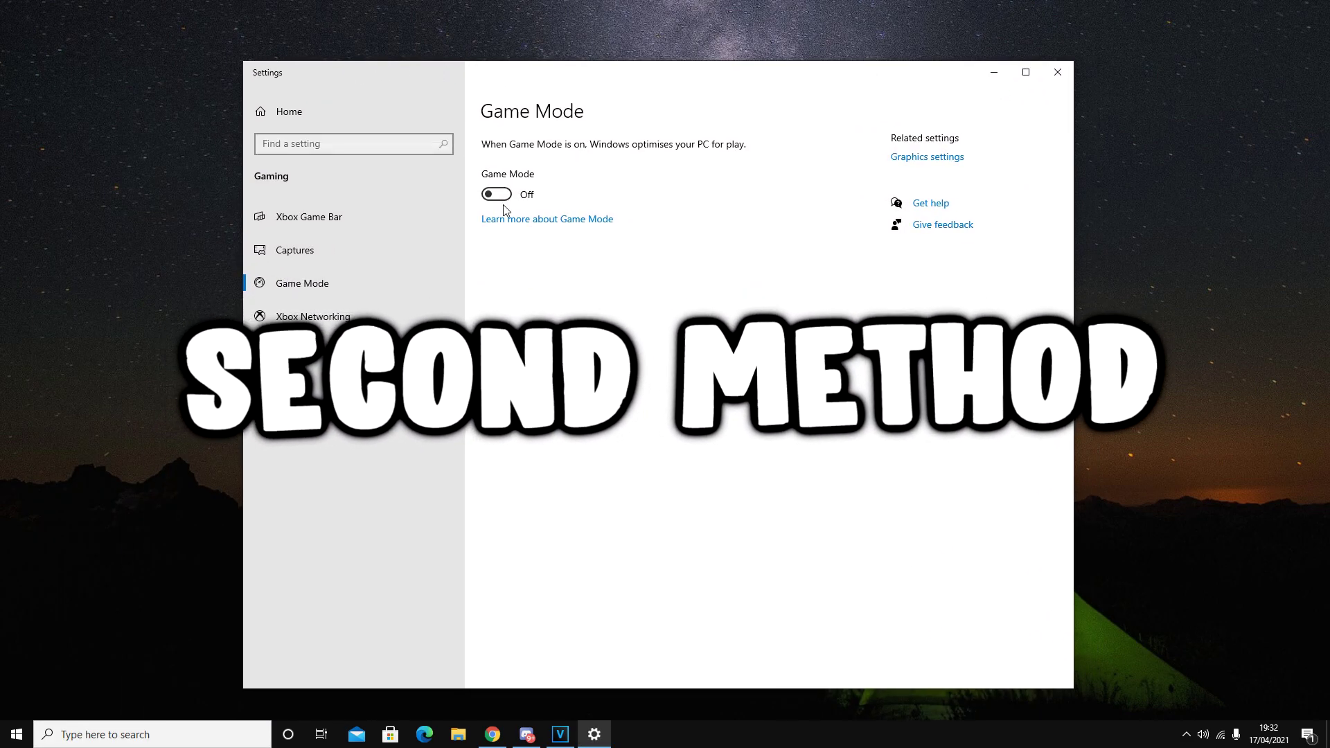
pyautogui.click(500, 196)
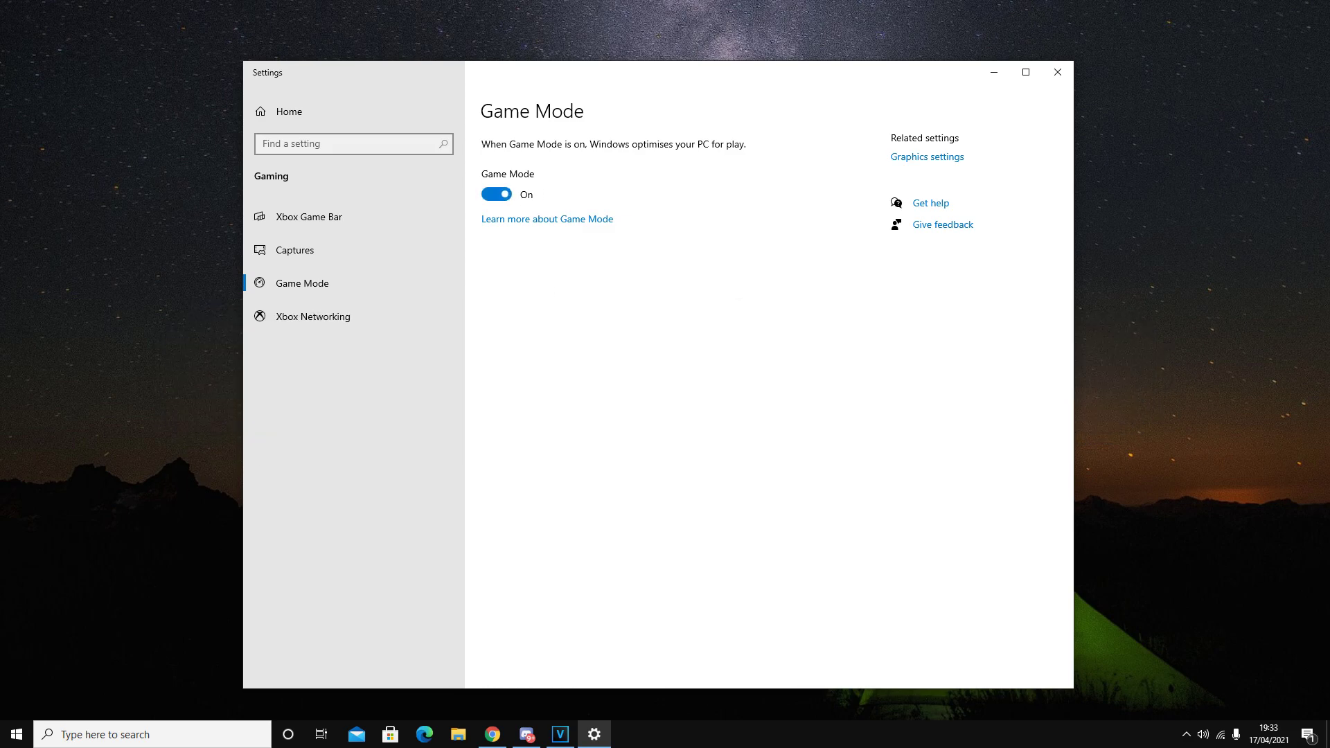
pyautogui.hotkey('alt', 'Tab')
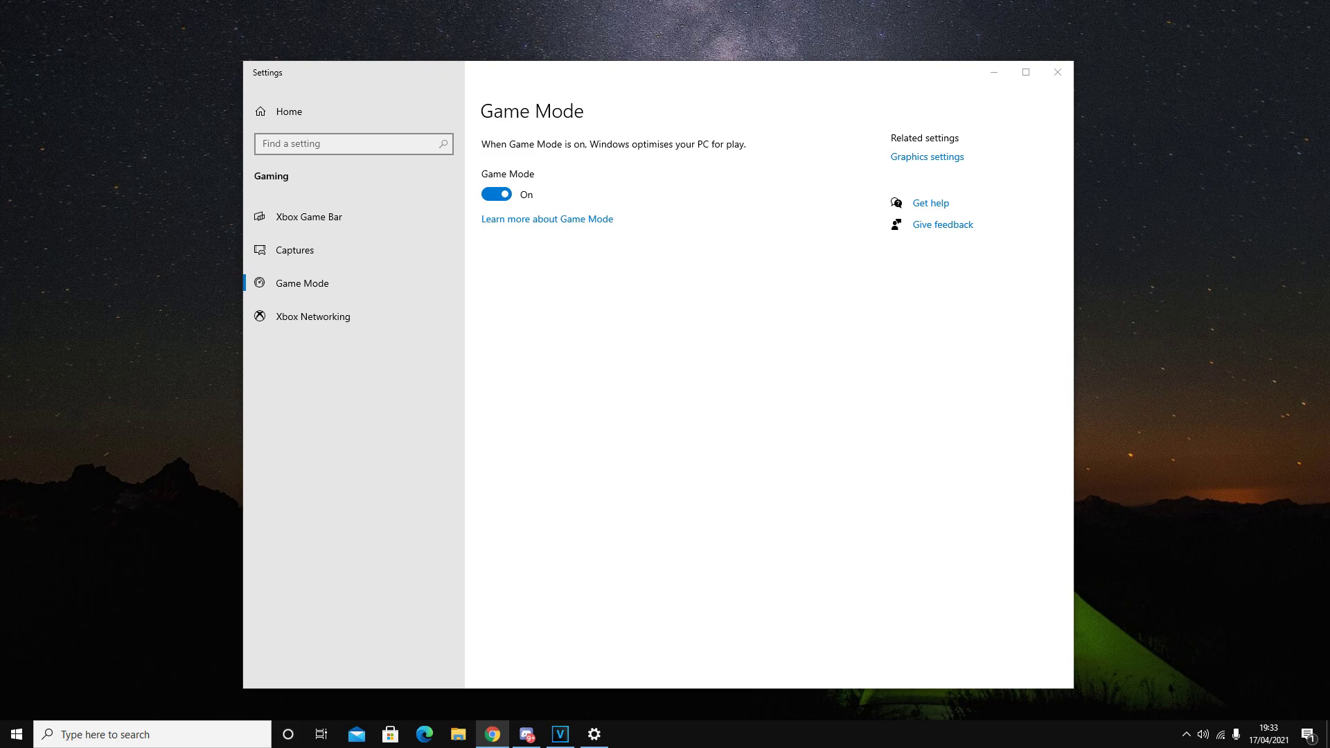
pyautogui.click(1055, 73)
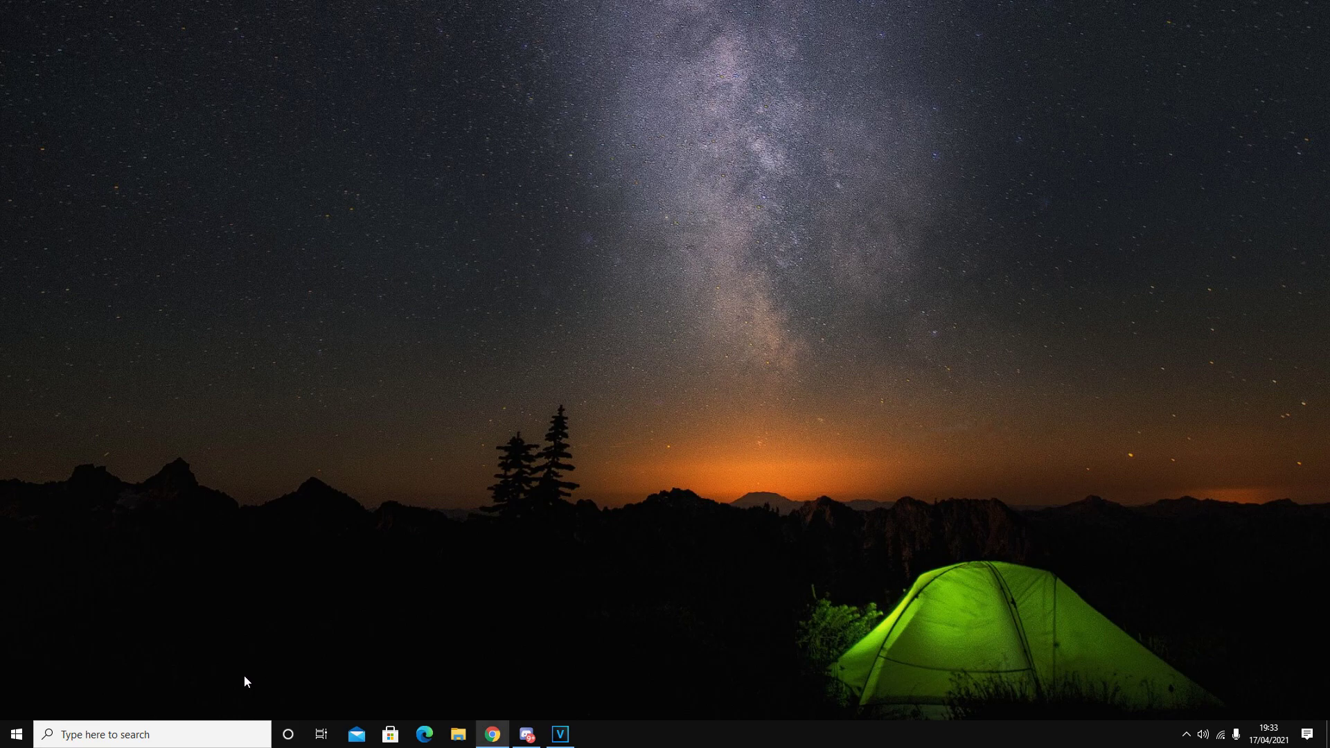
# Turn on hardware-accelerated GPU scheduling in Graphics settings, found via a 'gpu settings' search.
pyautogui.click(195, 732)
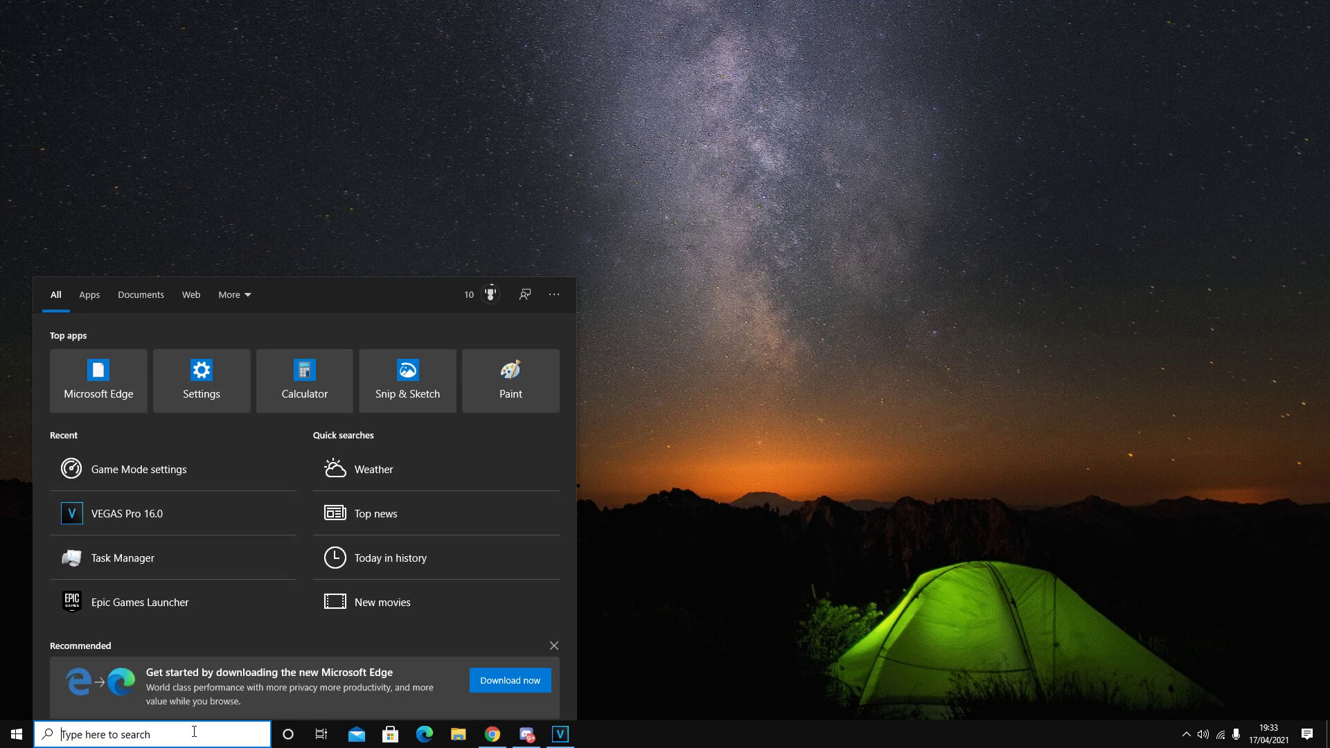
pyautogui.write('gpu')
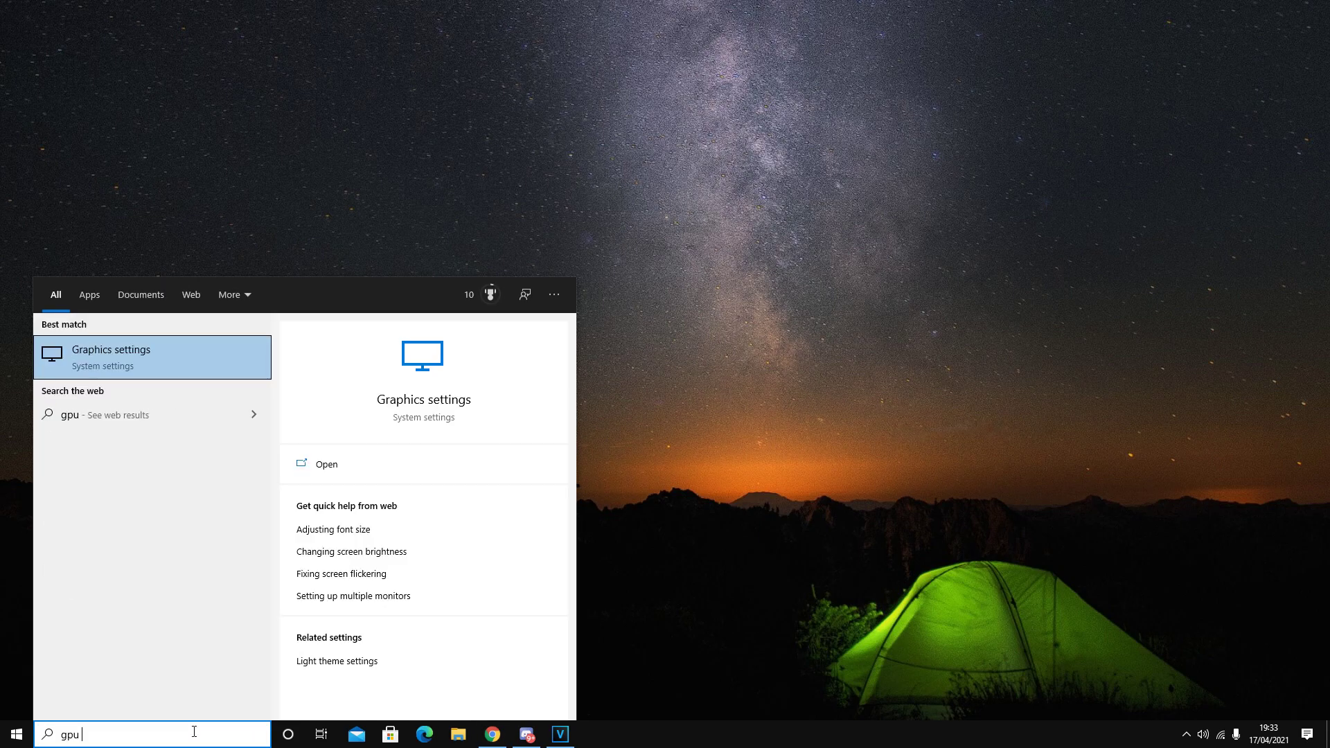
pyautogui.write(' settings')
pyautogui.press('Return')
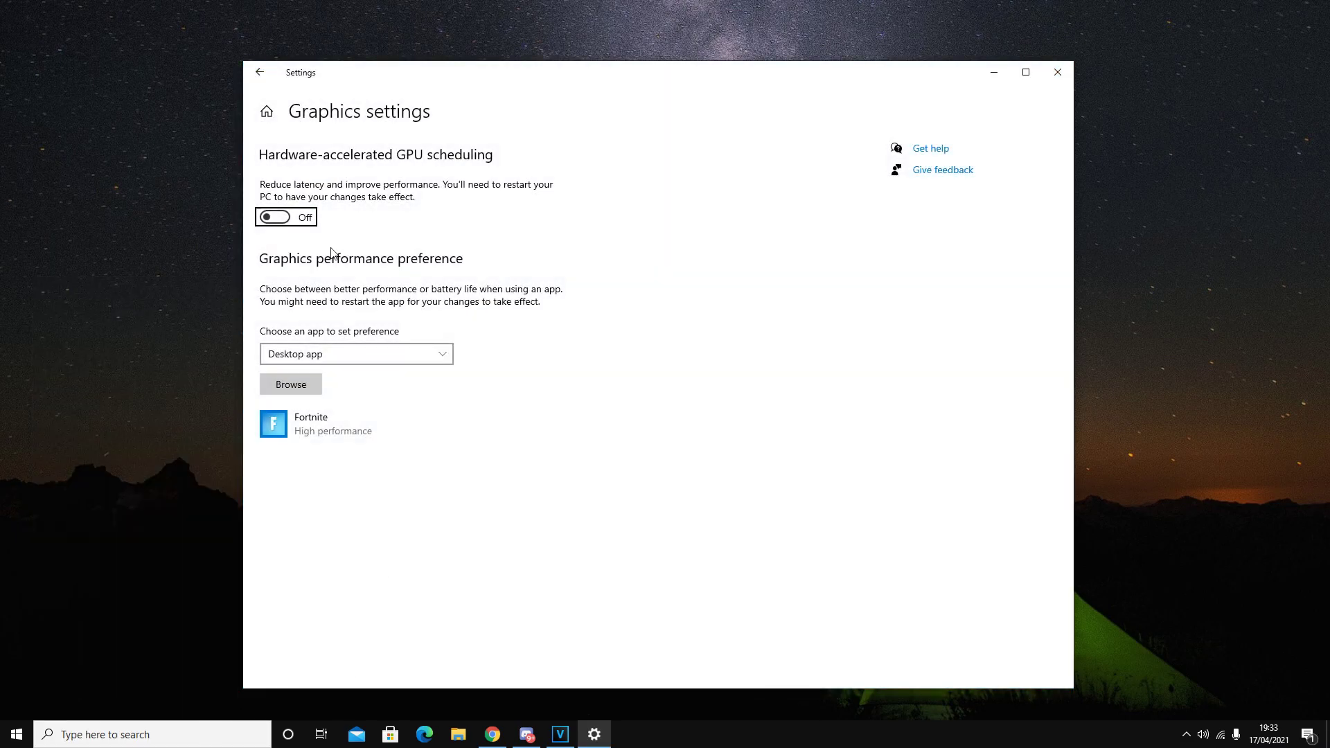
pyautogui.click(284, 215)
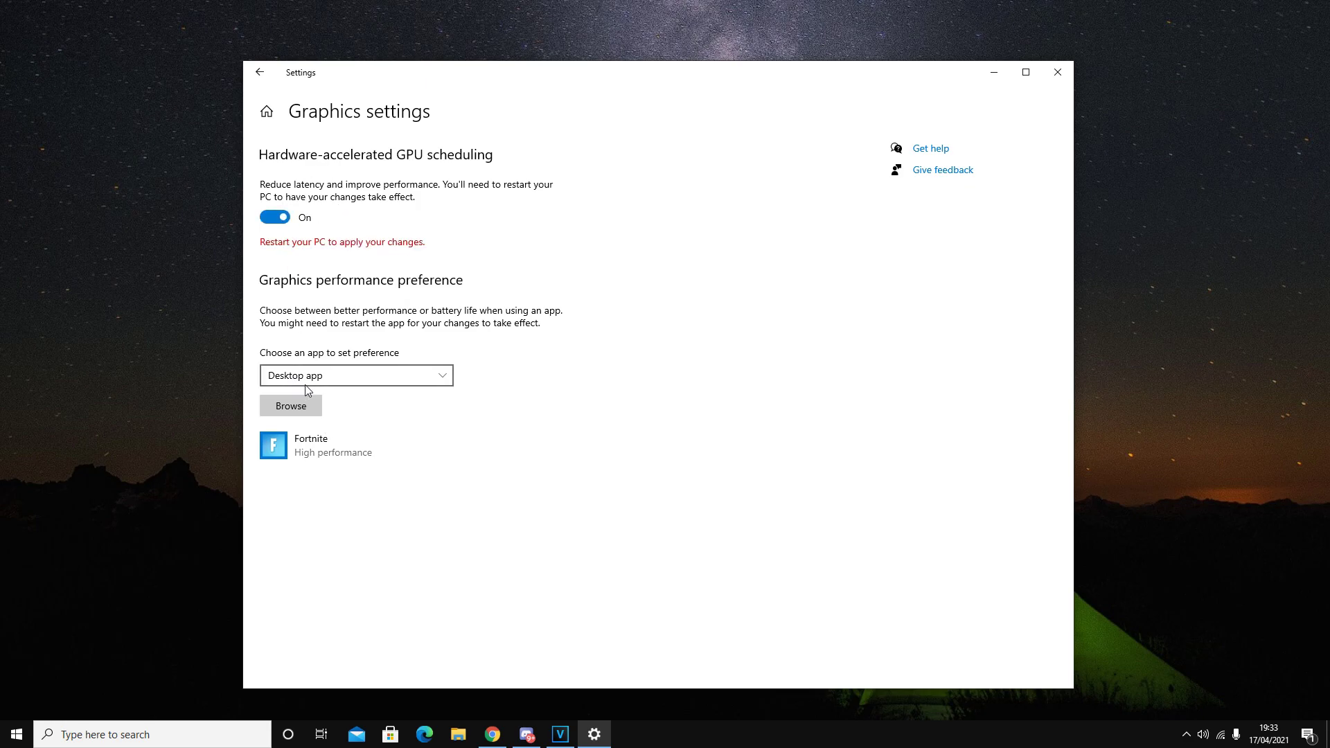
# Add FortniteClient-Win64-Shipping from the Win64 folder to the graphics preference list.
pyautogui.click(300, 409)
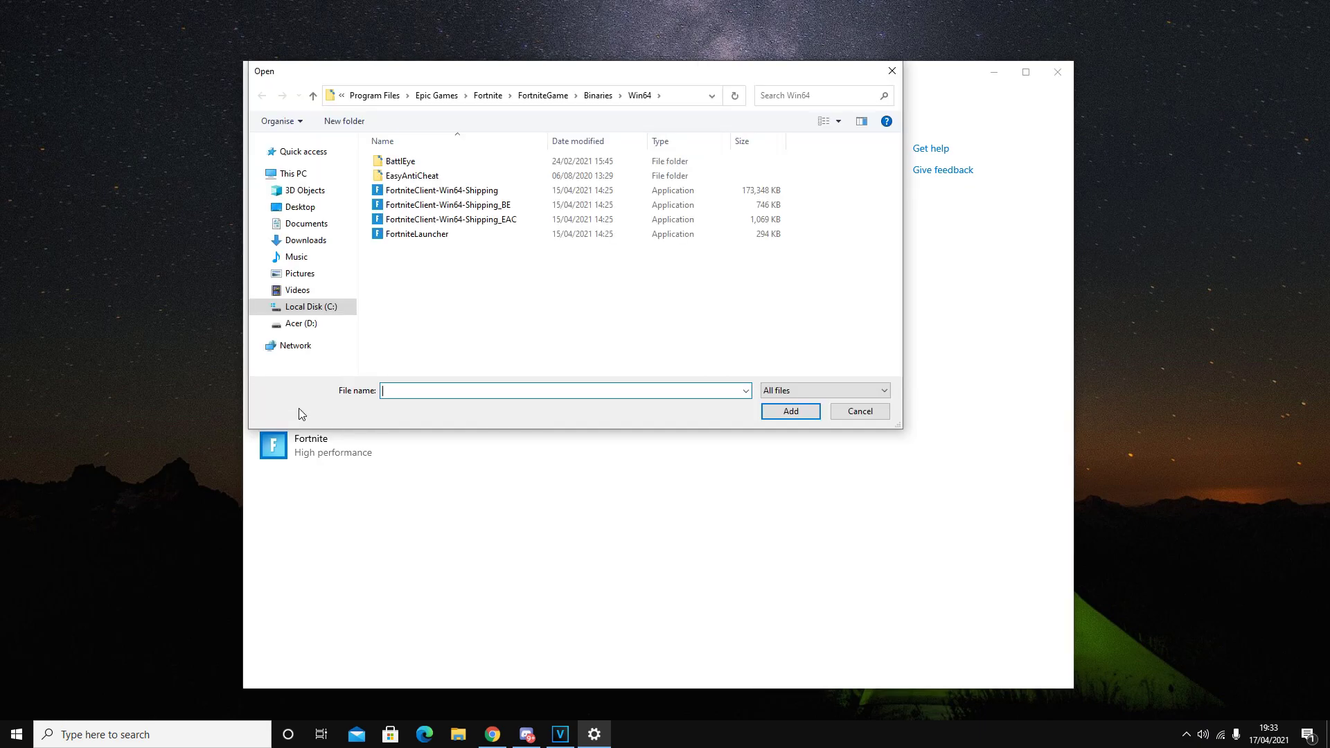
pyautogui.click(821, 102)
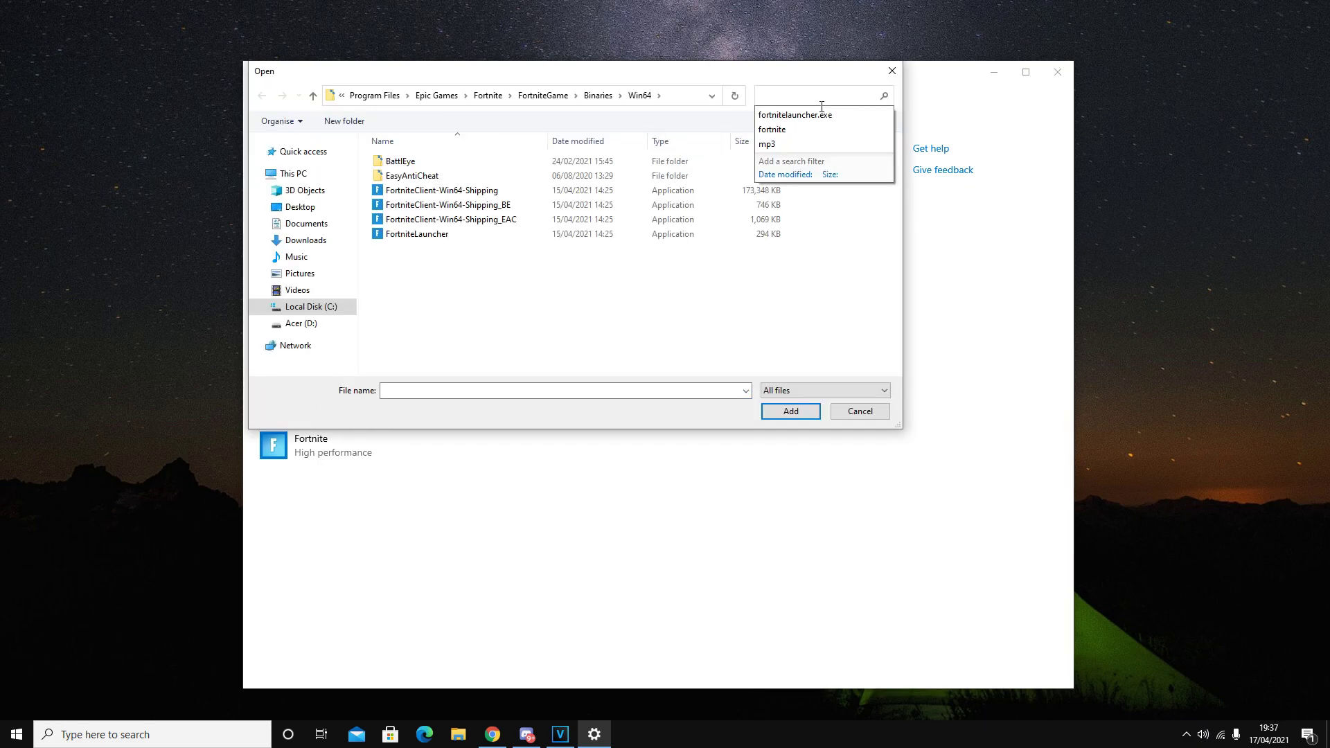
pyautogui.write('fort')
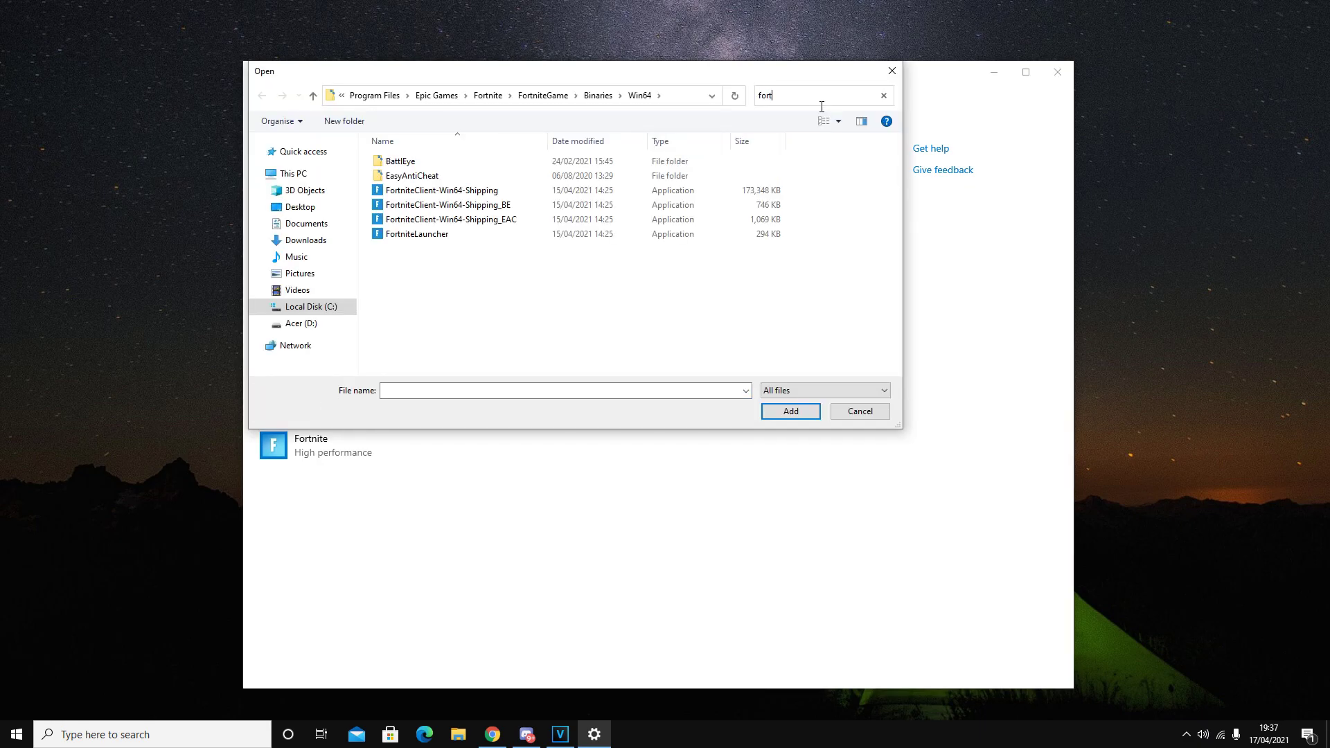
pyautogui.write('nitelauncher.exe')
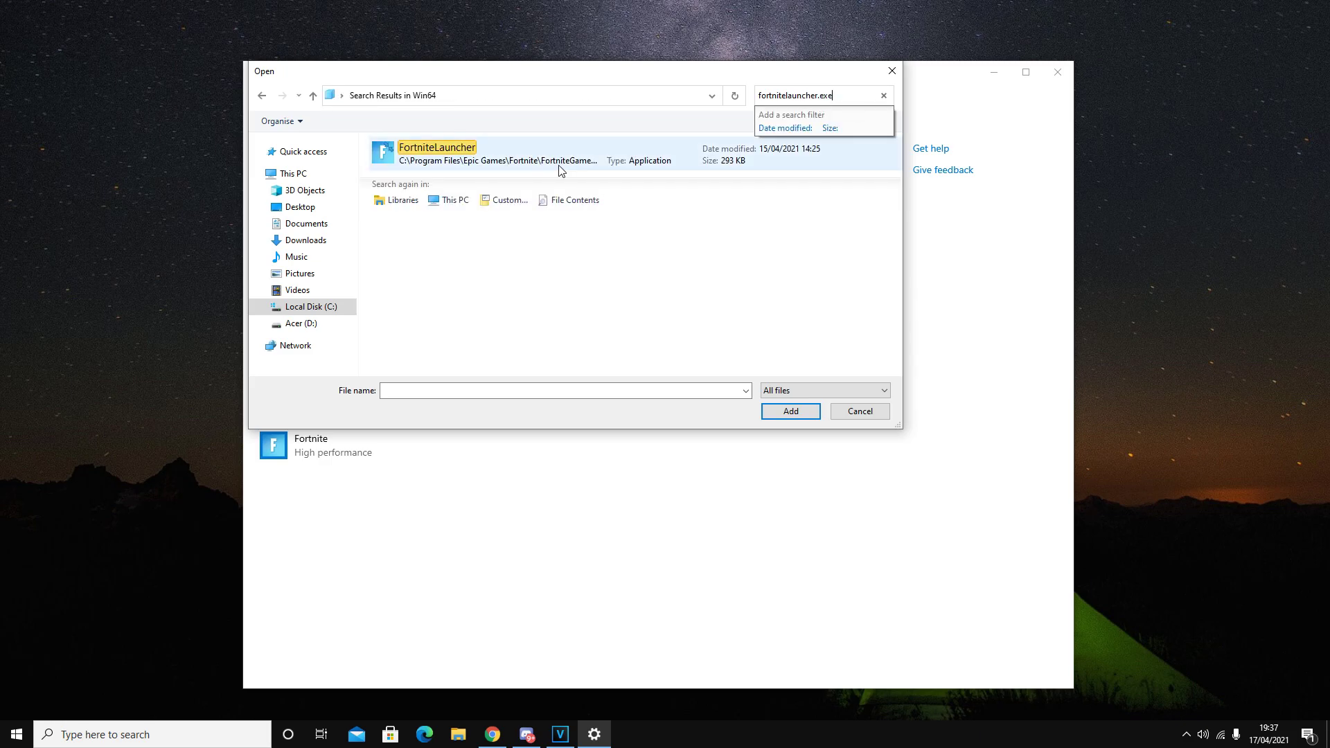
pyautogui.rightClick(559, 166)
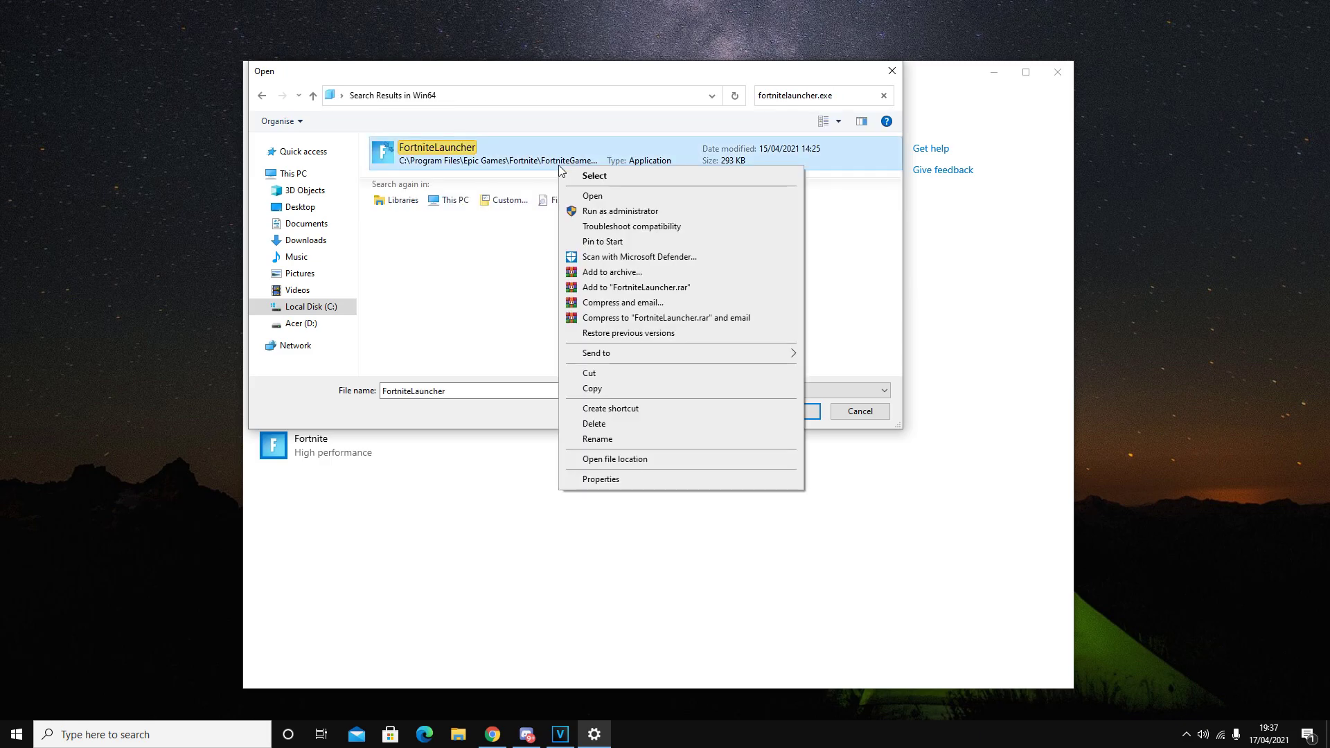
pyautogui.click(644, 459)
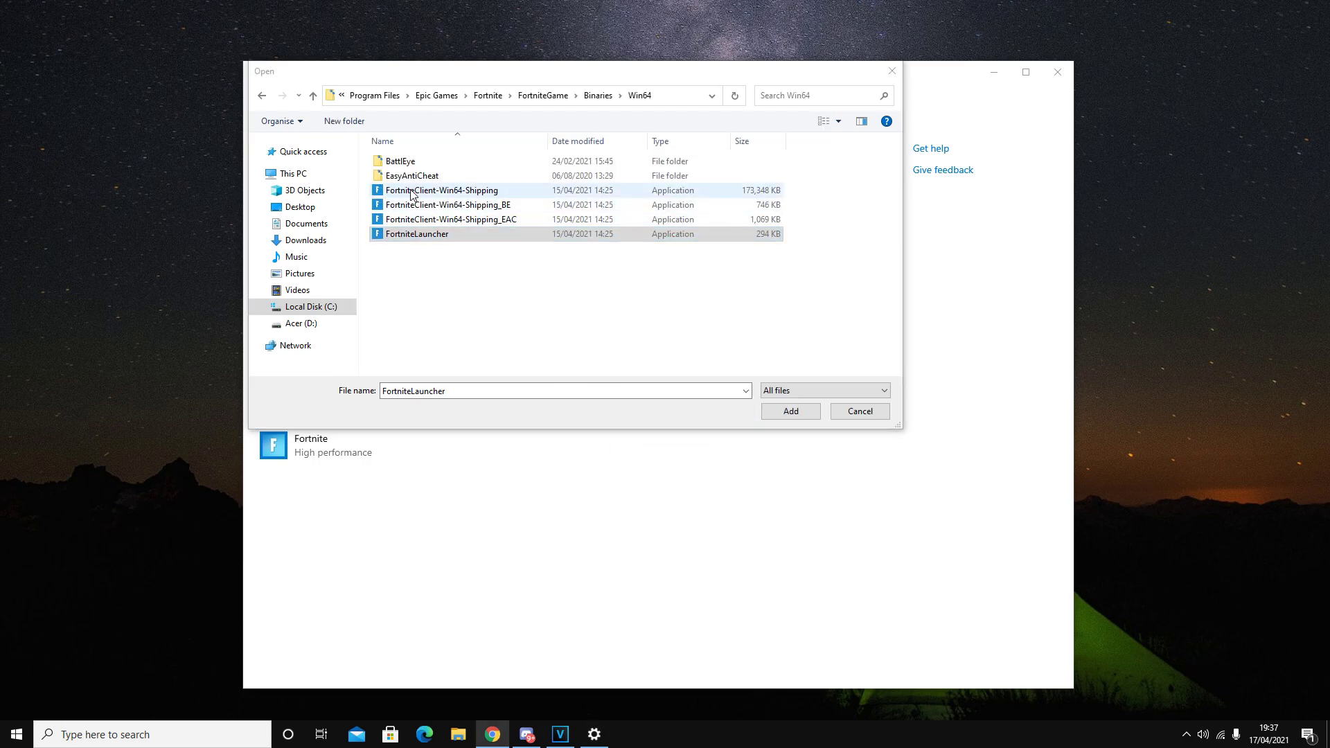
pyautogui.click(434, 192)
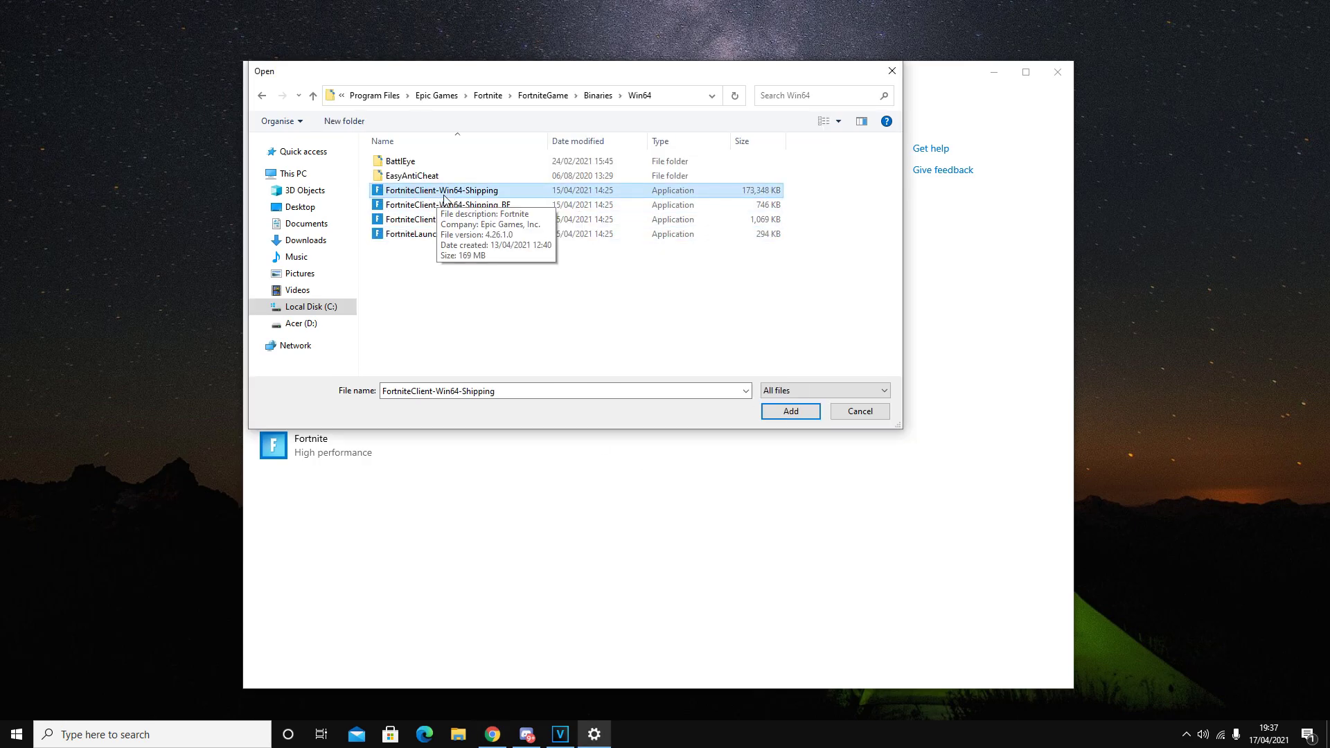
pyautogui.click(787, 413)
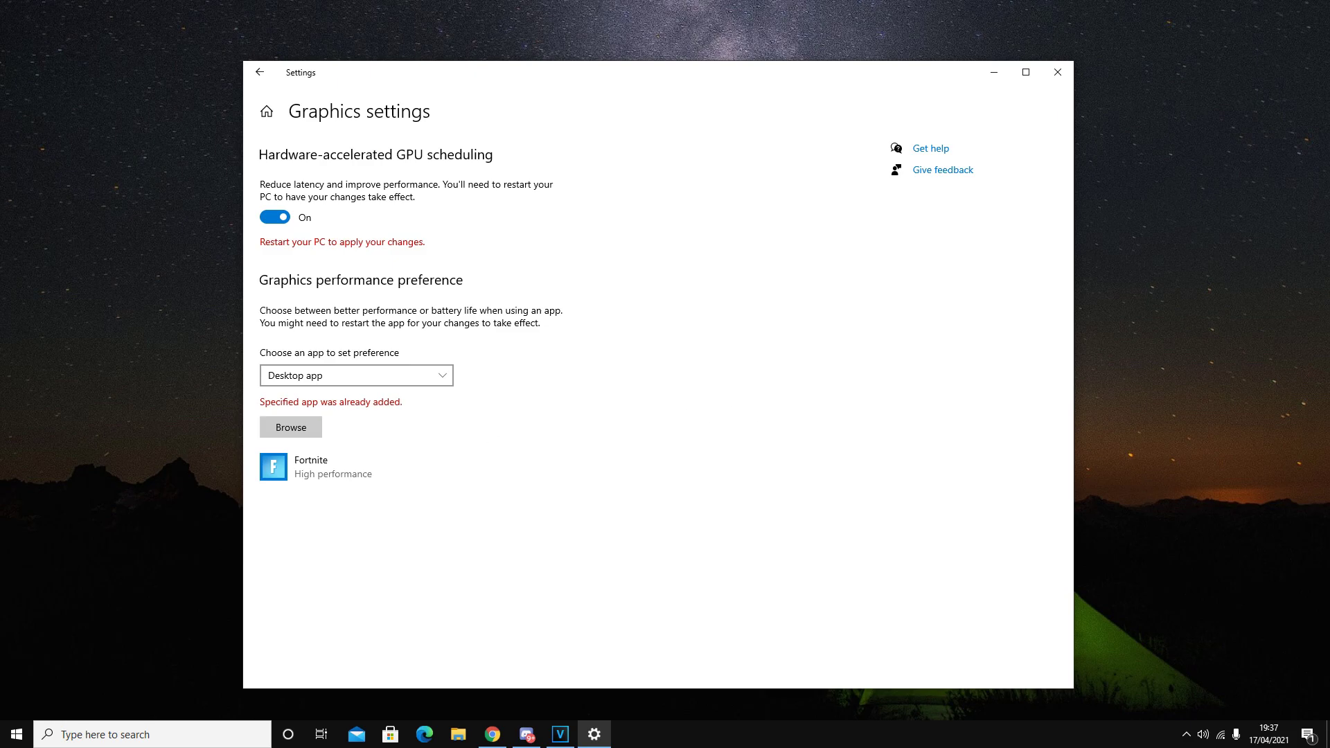
# Save High performance as Fortnite's graphics preference and close Settings.
pyautogui.hotkey('alt', 'Tab')
pyautogui.click(332, 466)
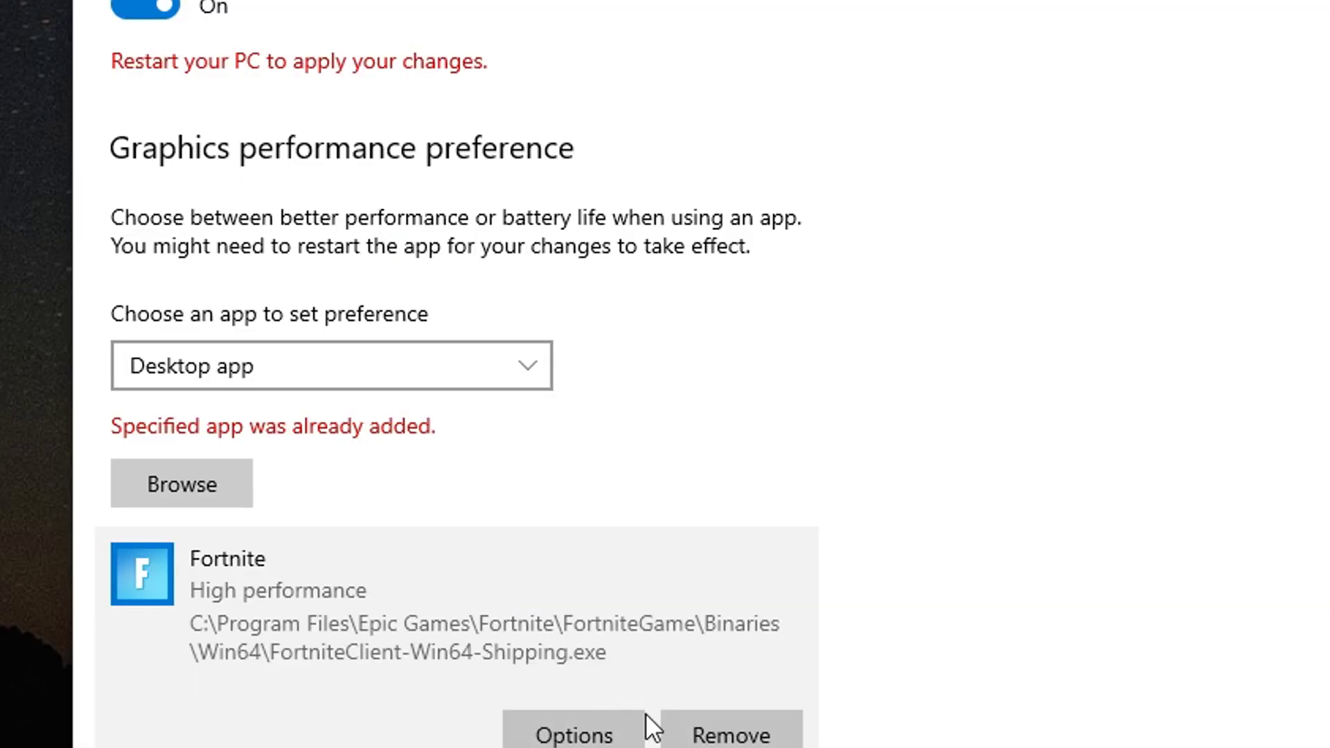
pyautogui.click(460, 534)
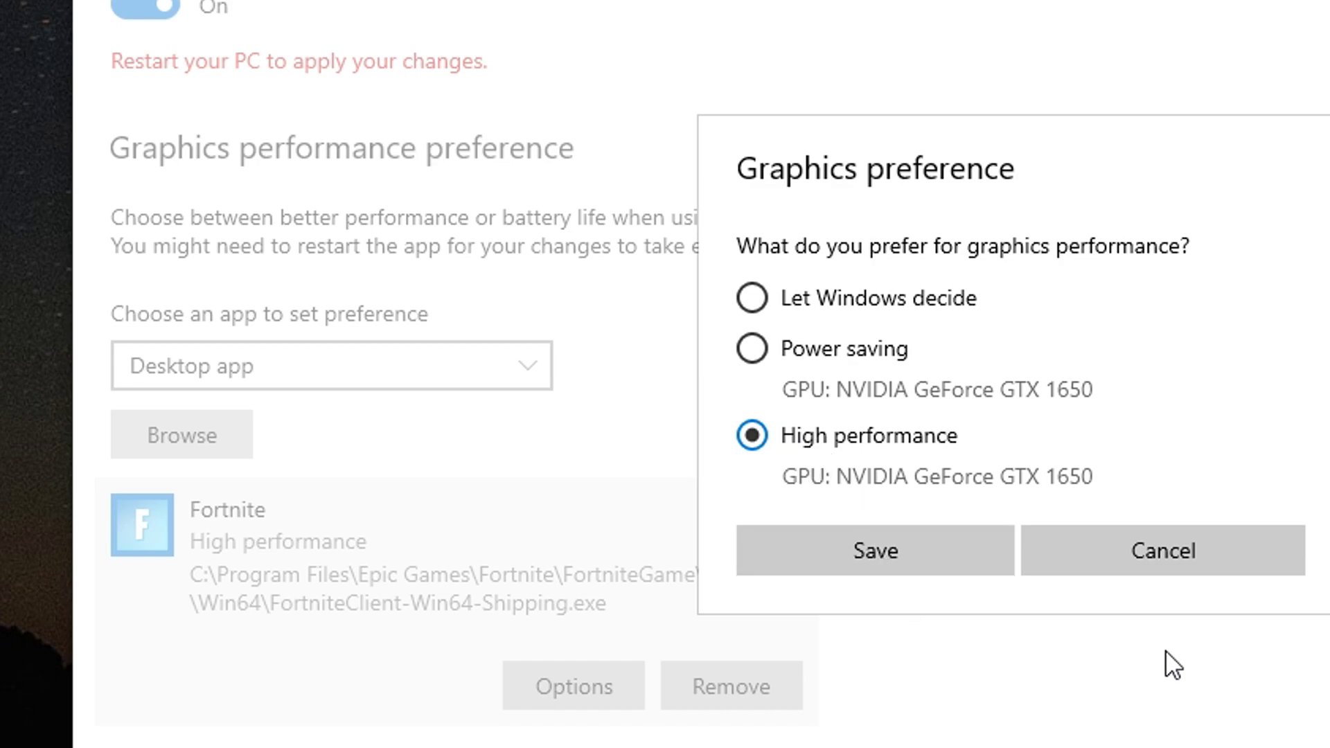
pyautogui.click(797, 564)
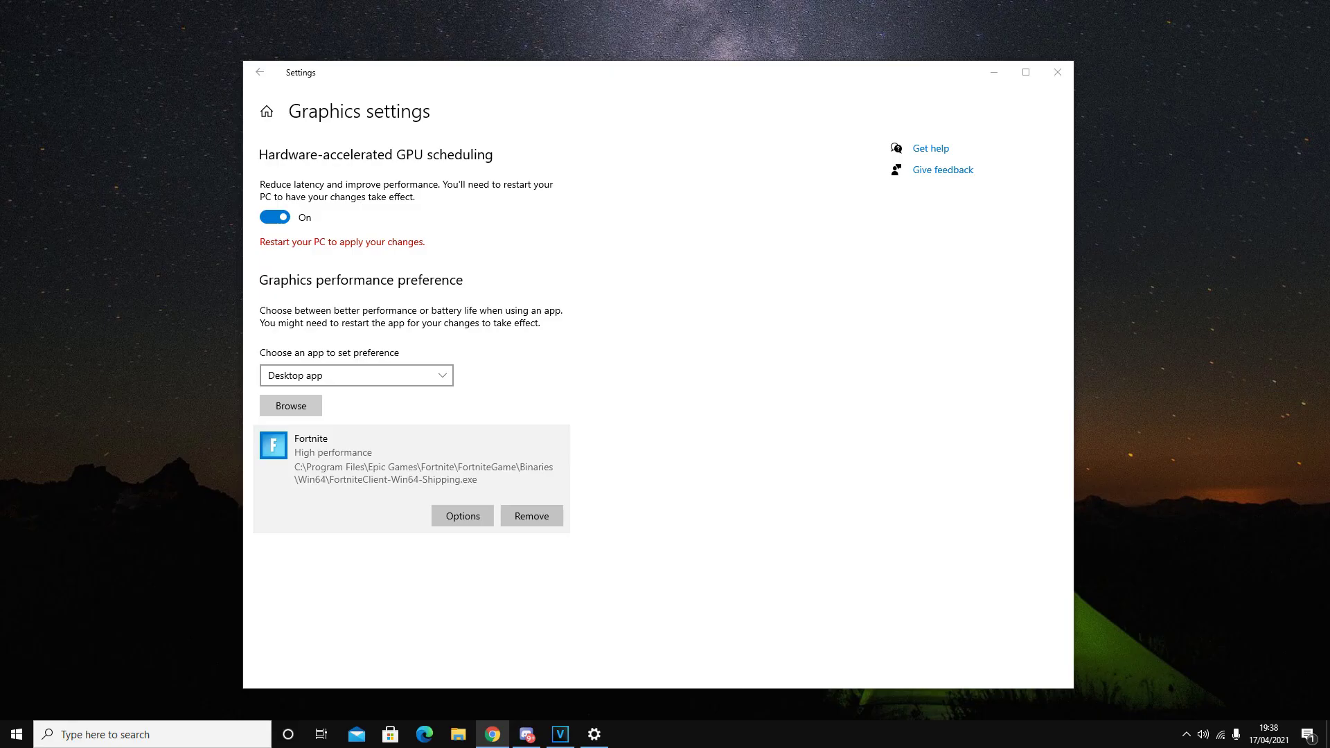
pyautogui.click(1057, 72)
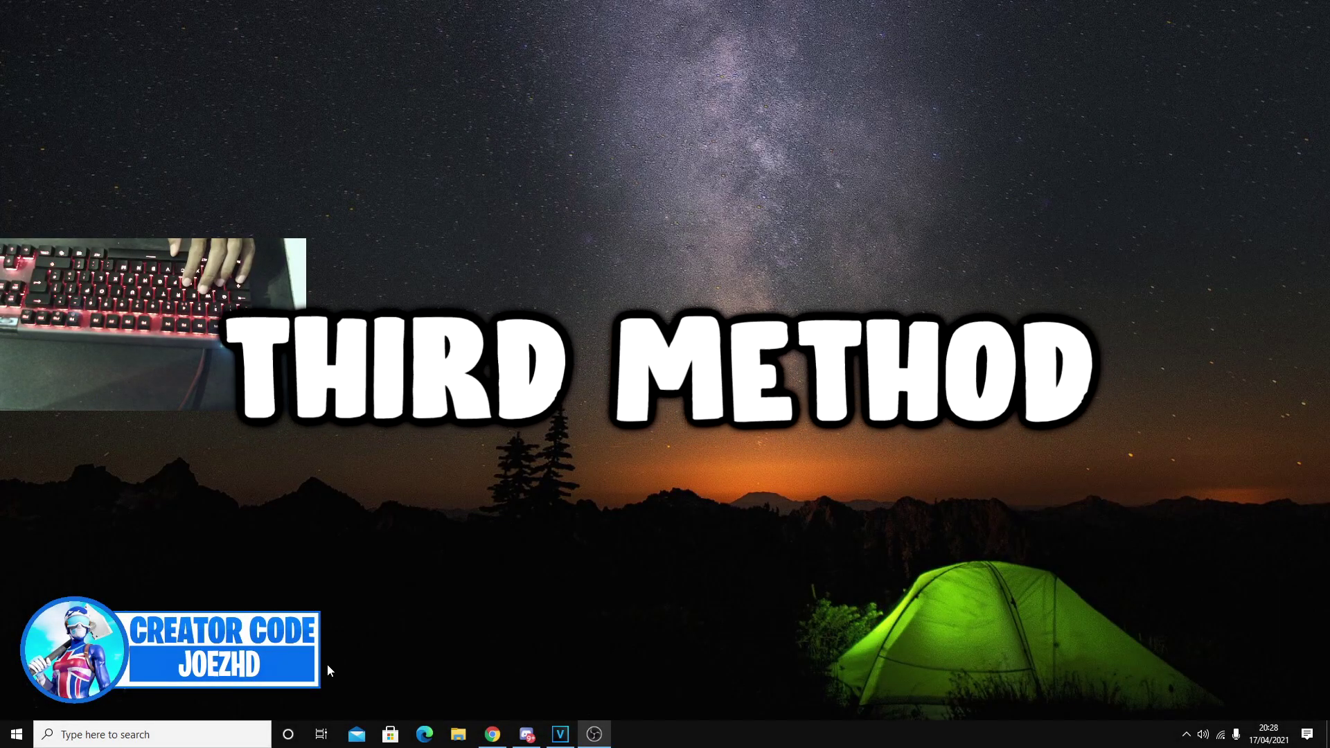
# Launch NVIDIA Control Panel from a 'nvi' search and go to Adjust image settings with preview.
pyautogui.click(78, 736)
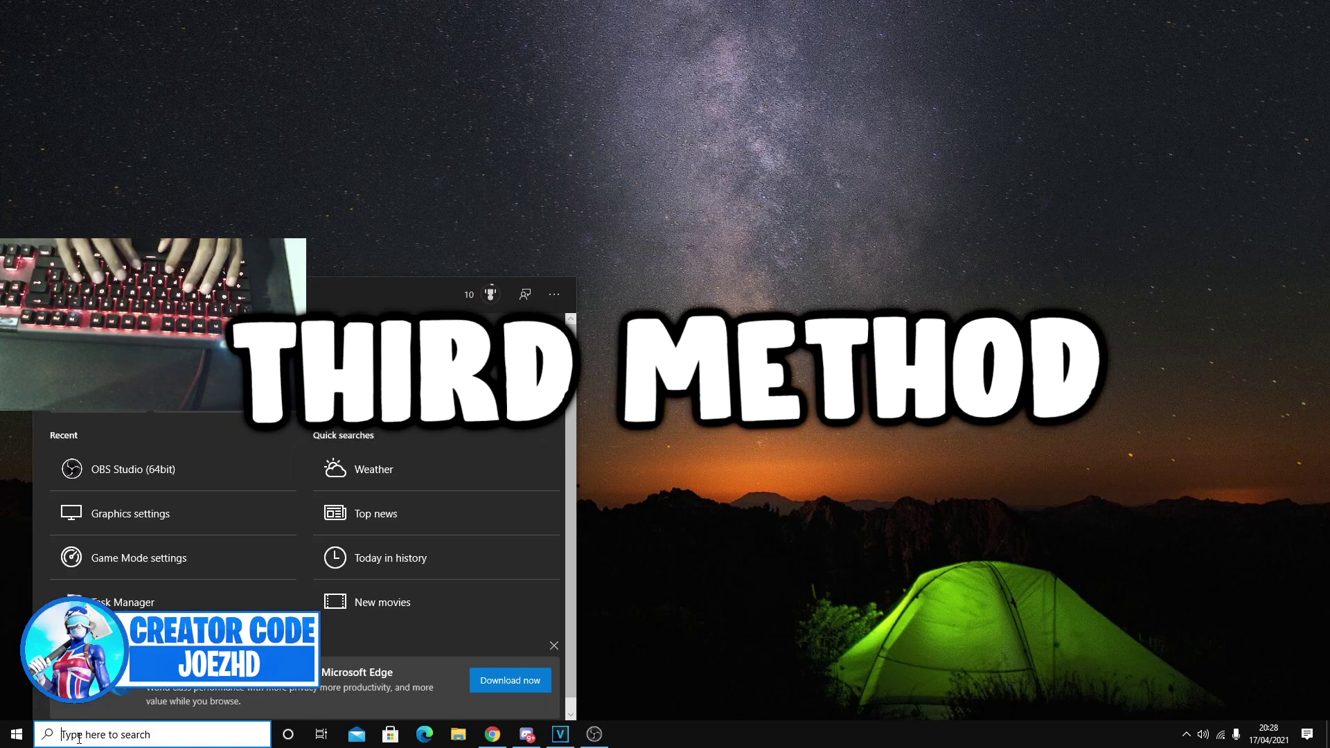
pyautogui.write('nvi')
pyautogui.press('Return')
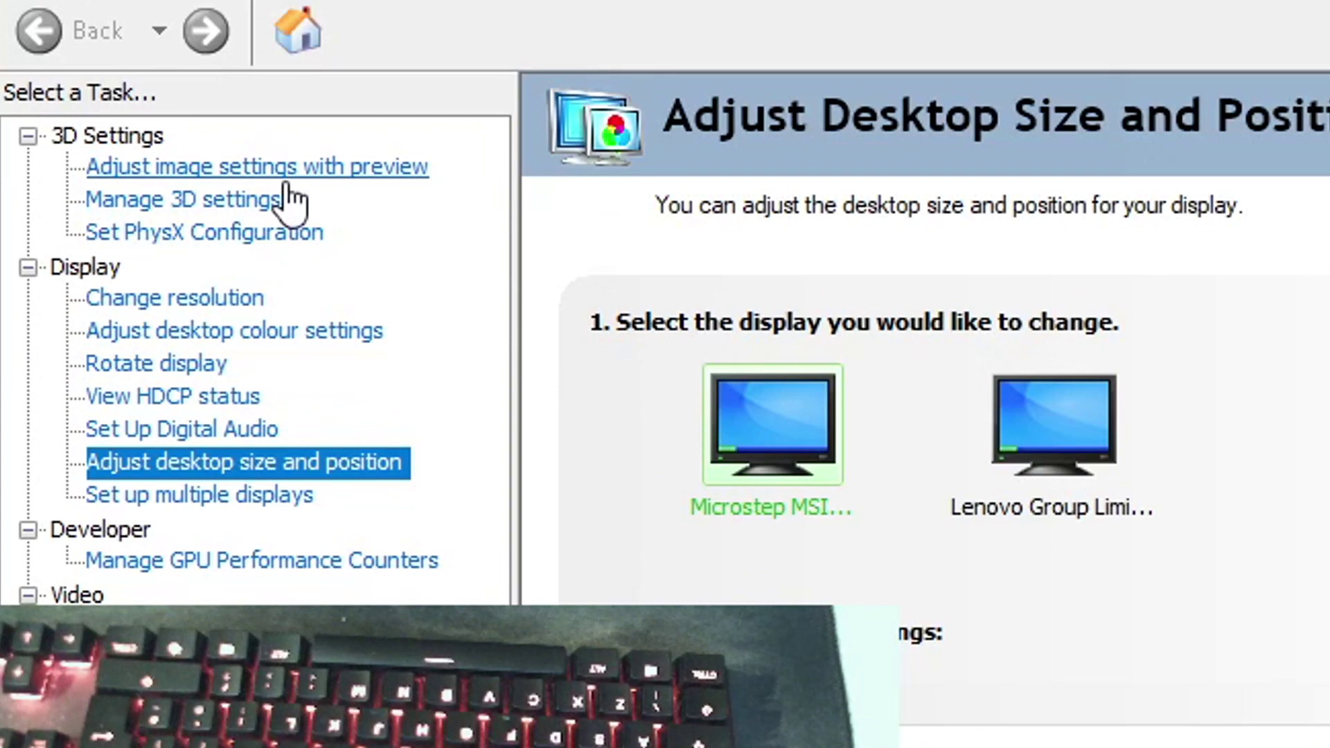
pyautogui.click(288, 172)
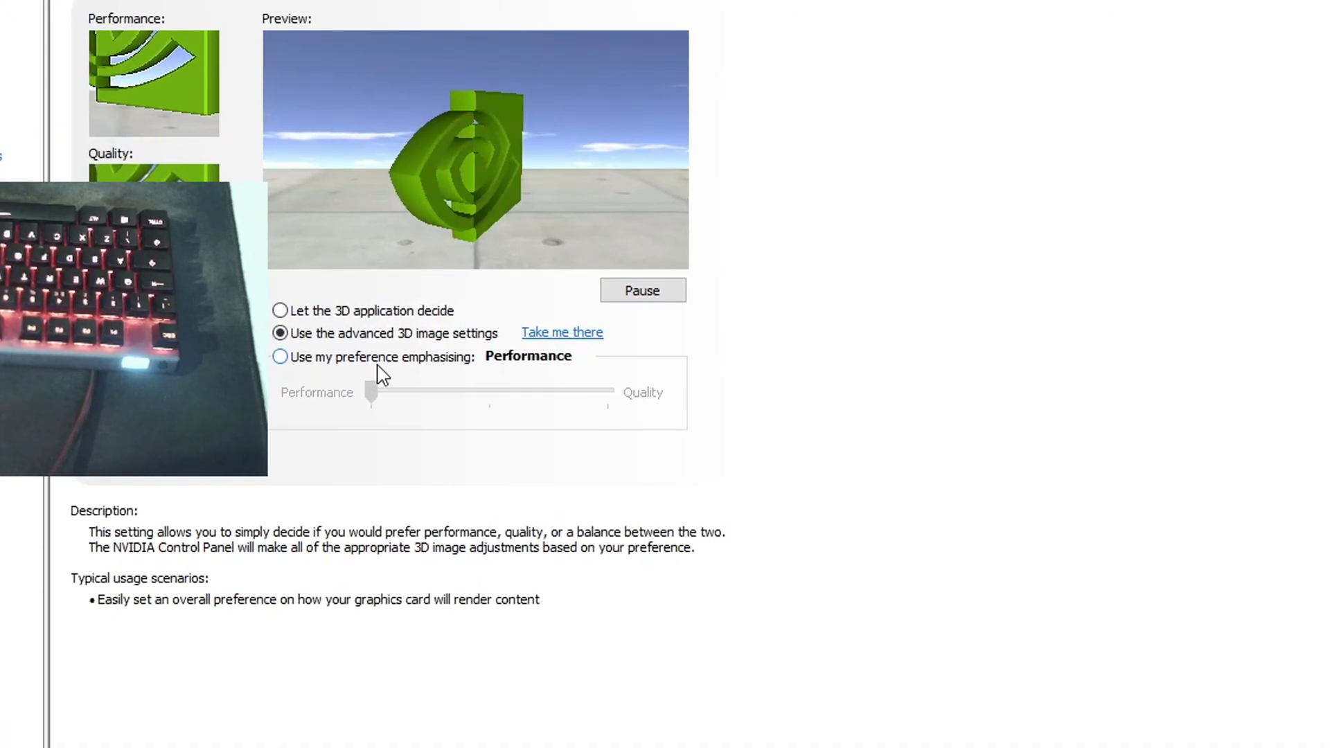
# Slide the custom preference to Performance, then switch to the advanced 3D image settings.
pyautogui.click(378, 366)
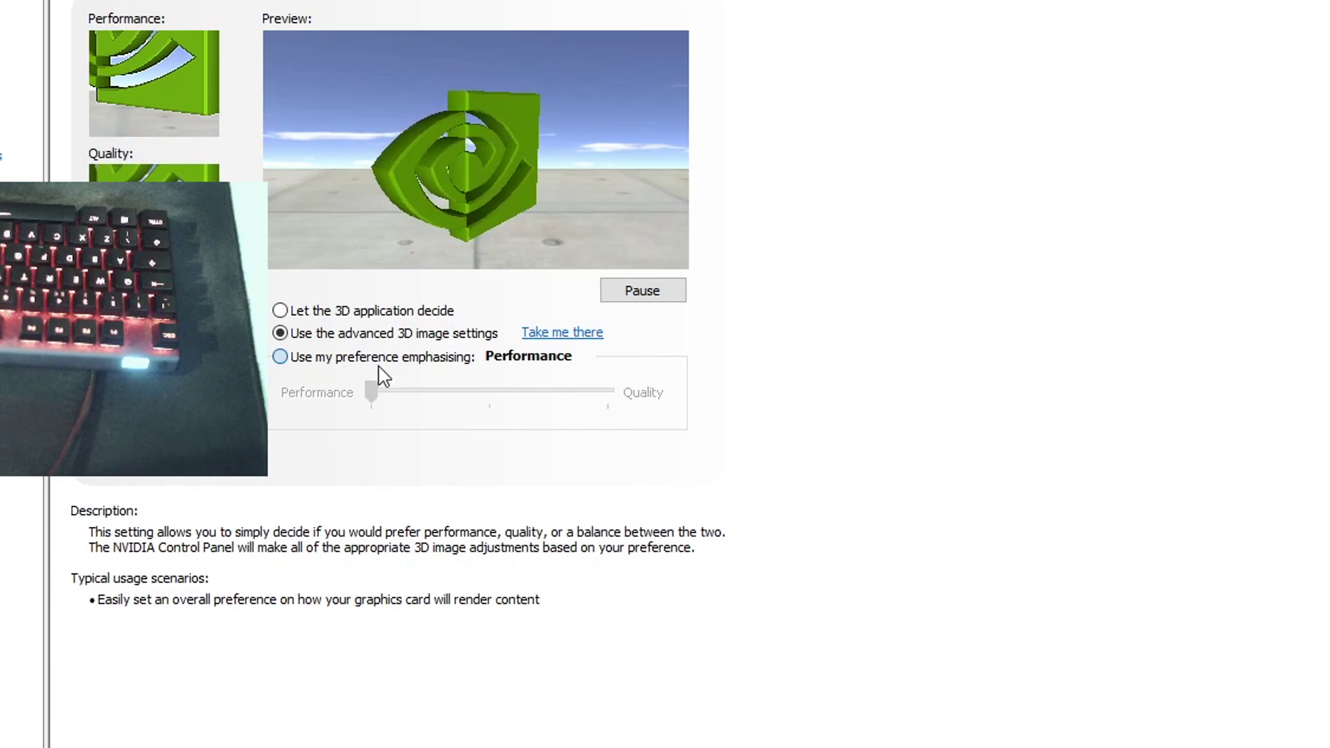
pyautogui.click(458, 398)
pyautogui.click(457, 397)
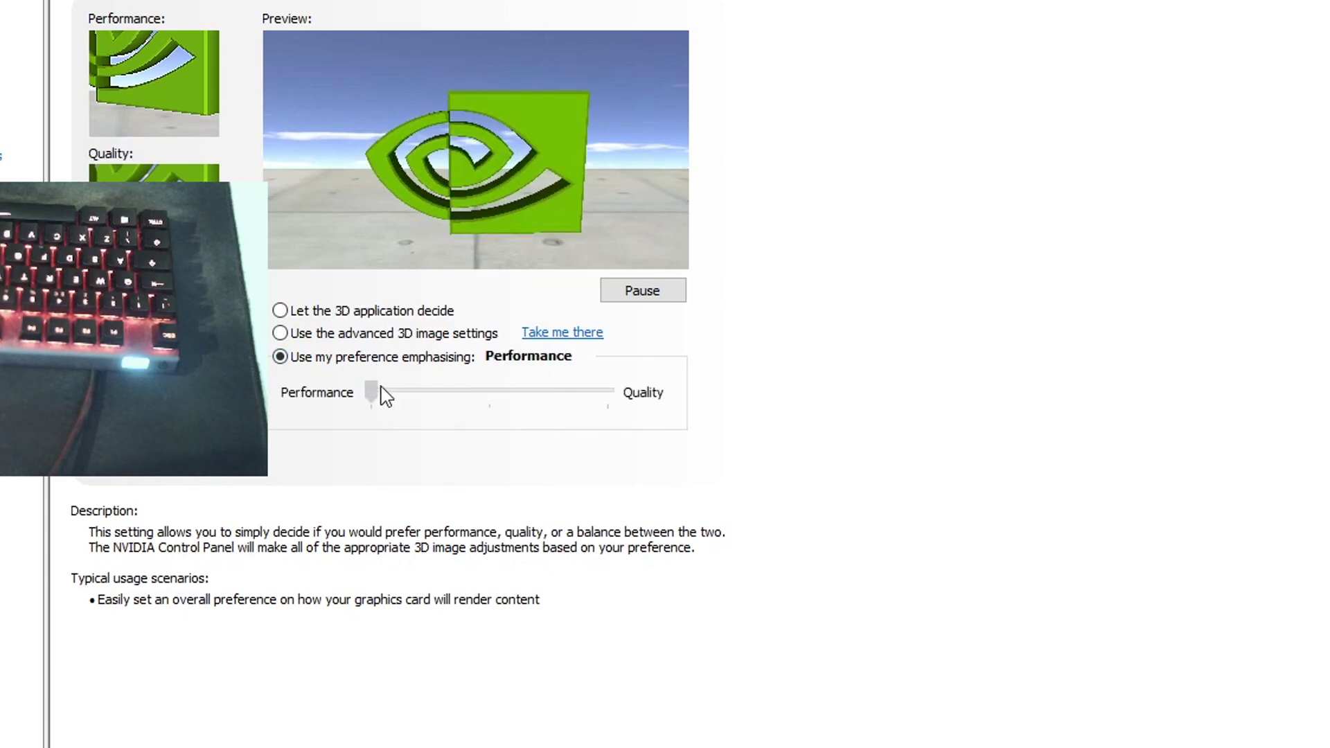
pyautogui.click(458, 392)
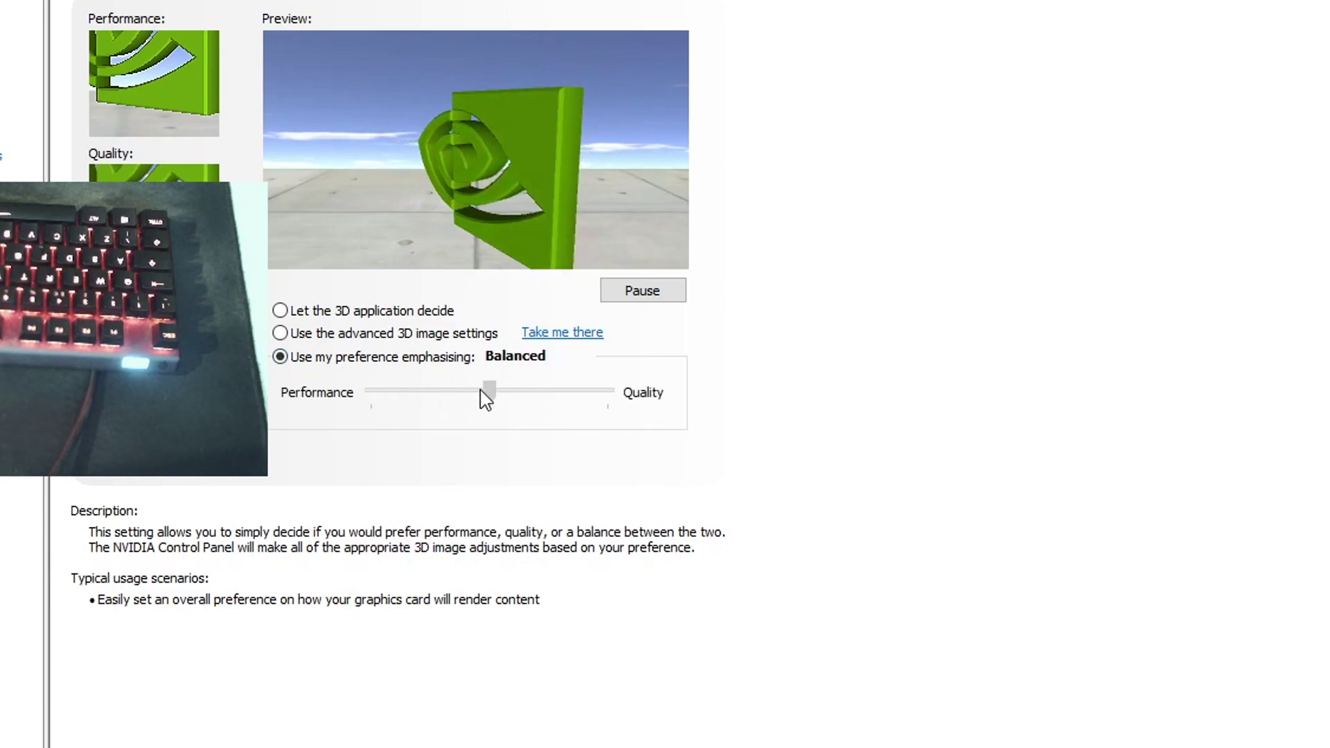
pyautogui.click(413, 393)
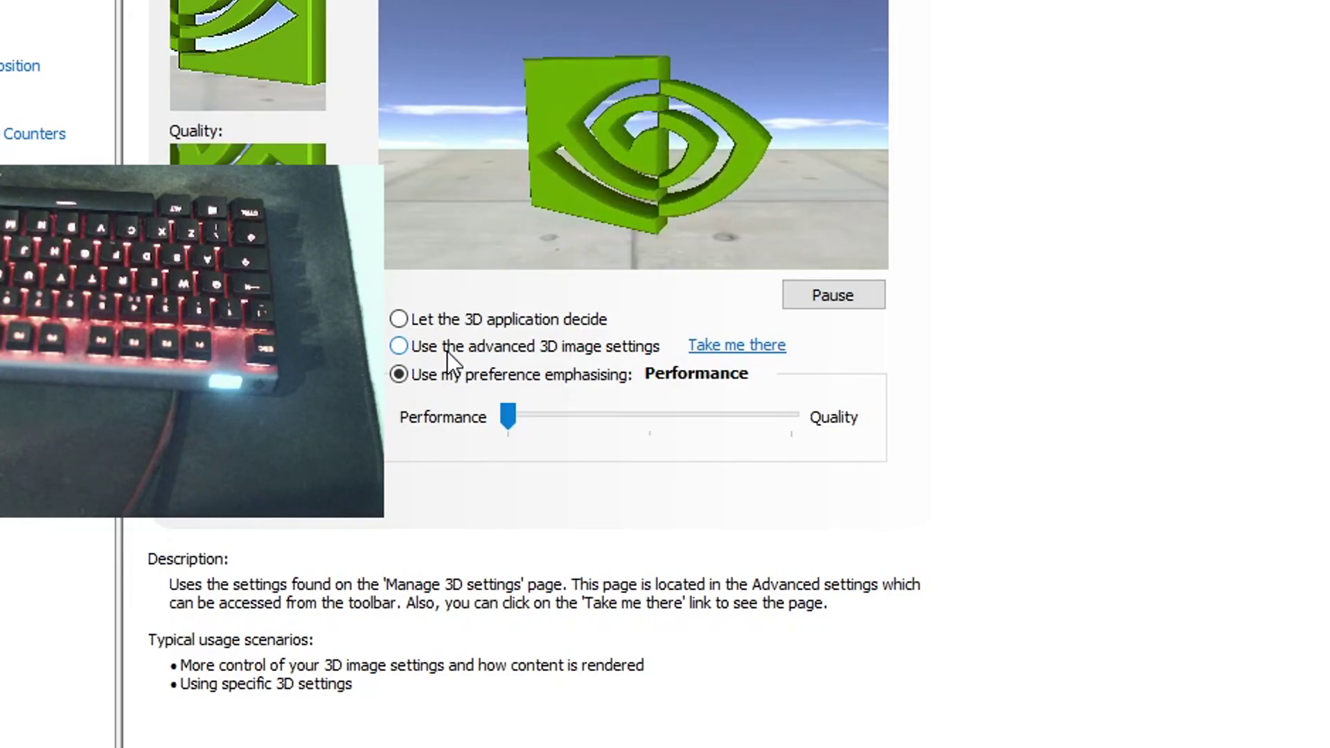
pyautogui.click(338, 330)
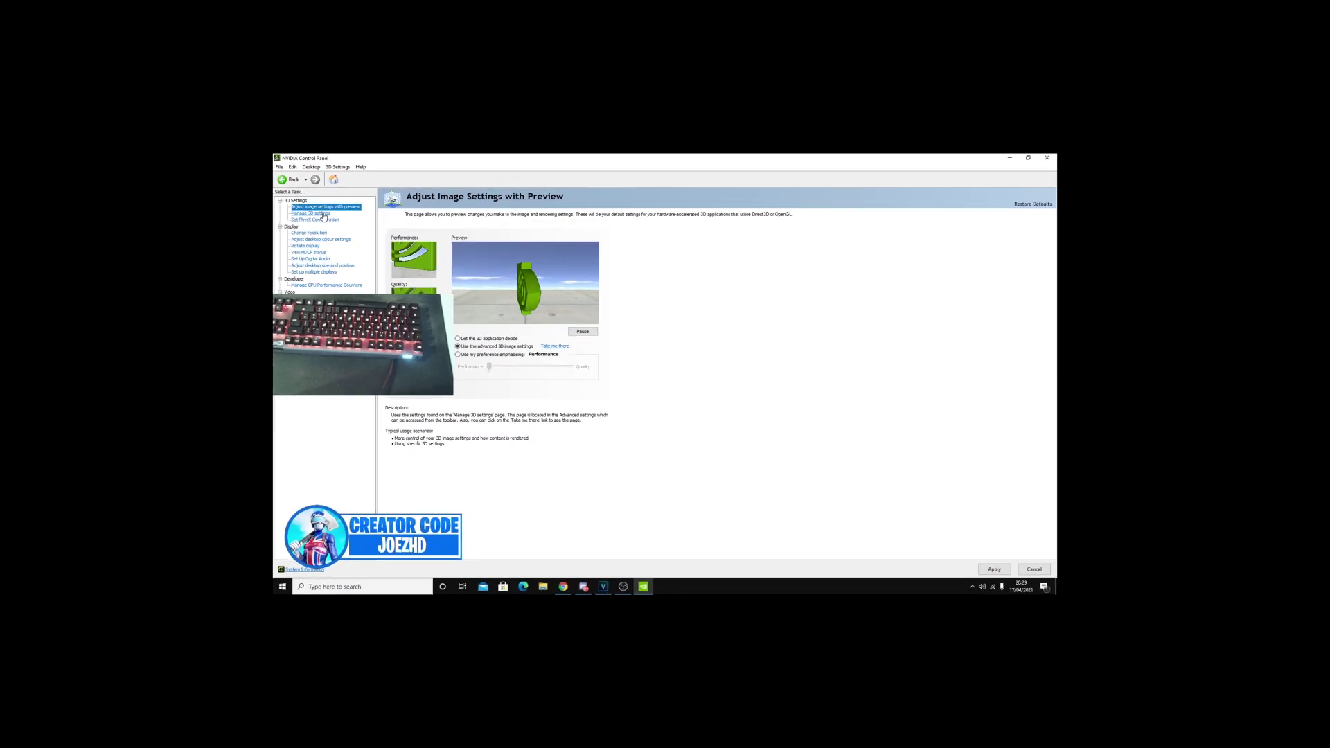
pyautogui.click(313, 209)
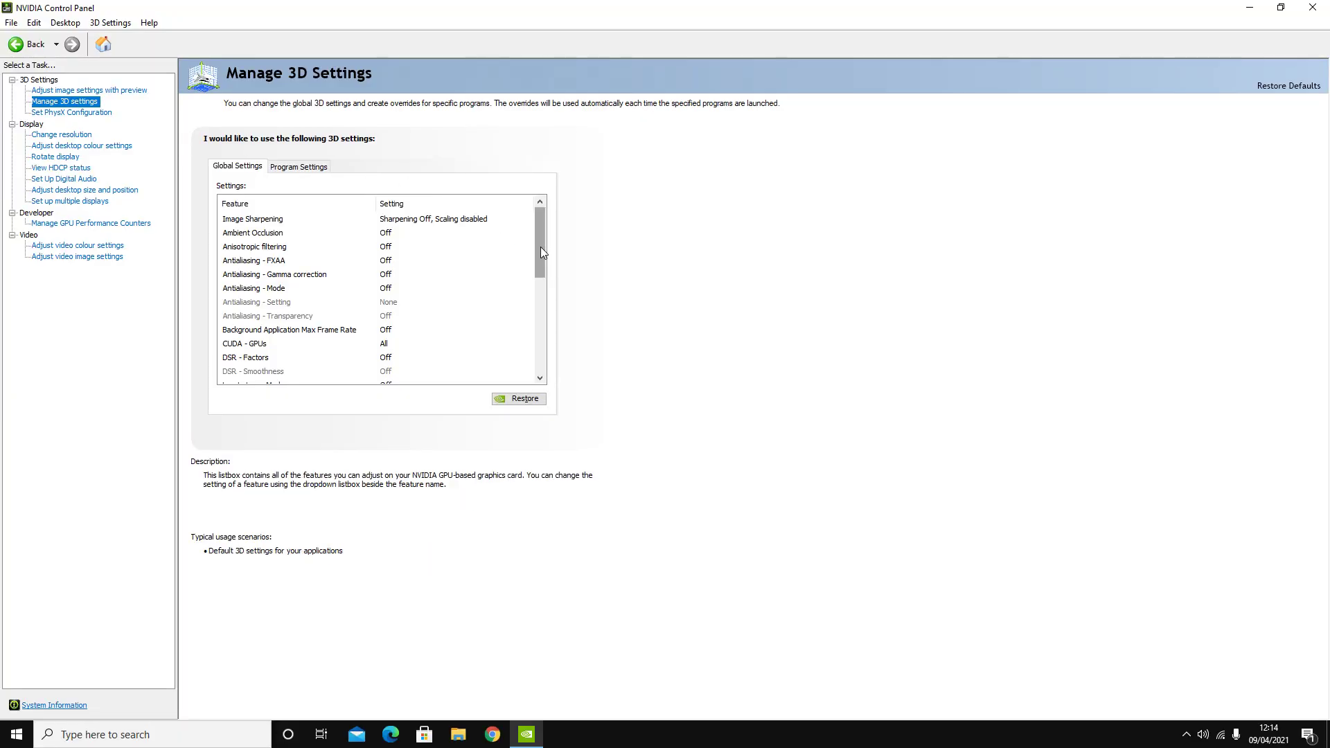
# Keep Low Latency Mode at Off in the global 3D settings, then go to Adjust desktop size and position.
pyautogui.moveTo(541, 248); pyautogui.dragTo(543, 278)
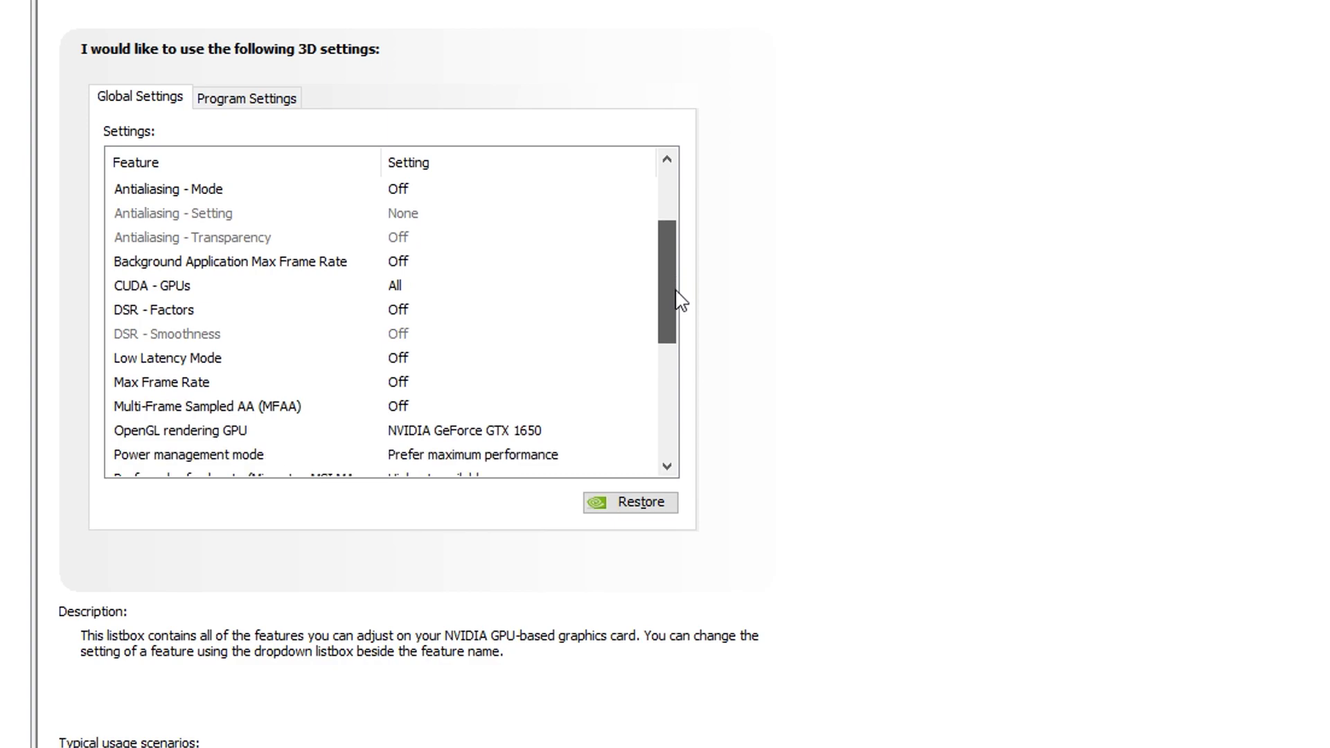
pyautogui.moveTo(680, 300); pyautogui.dragTo(671, 336)
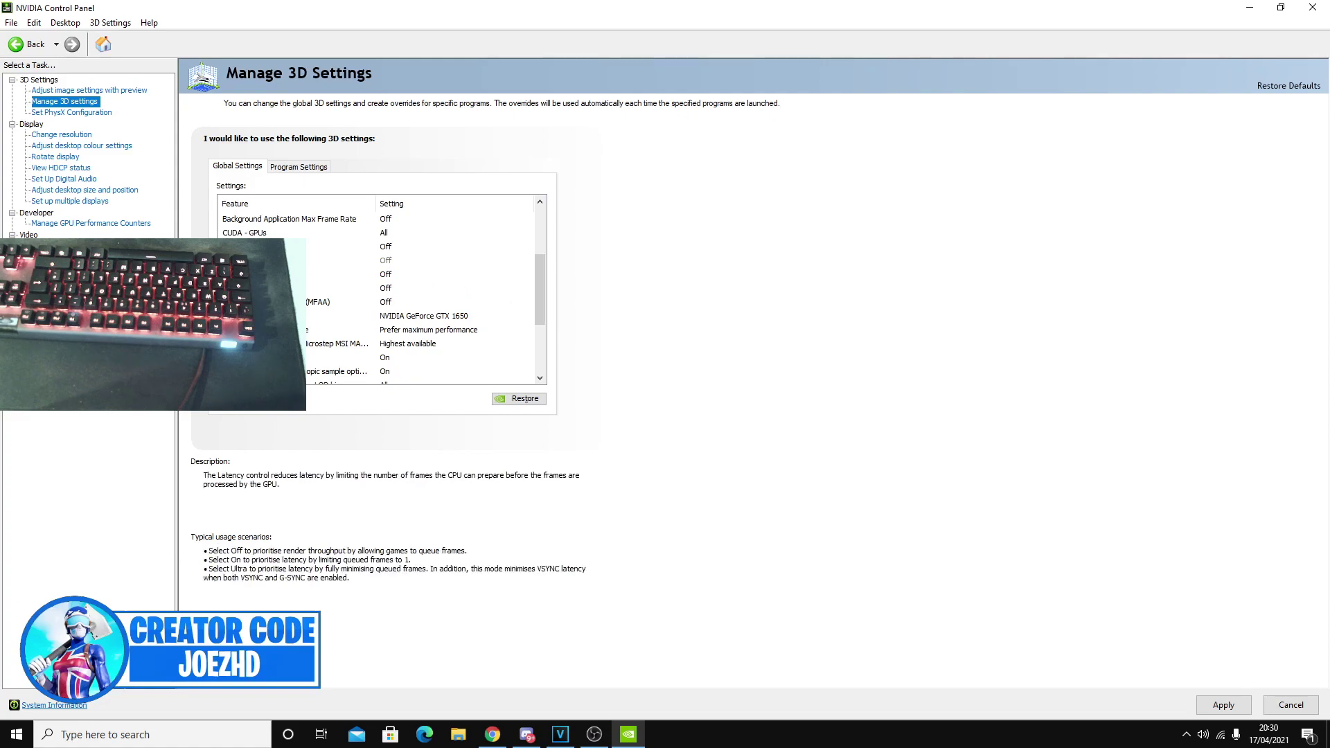
pyautogui.click(411, 264)
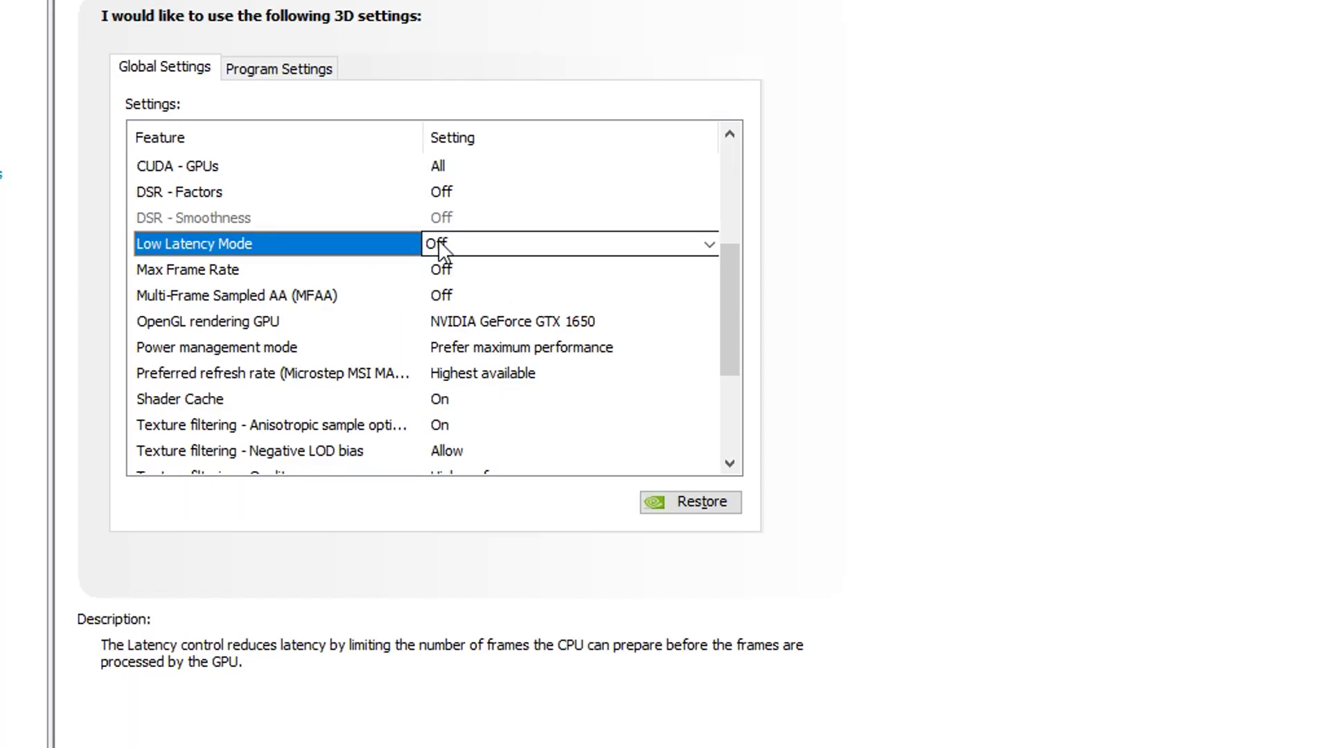
pyautogui.click(489, 250)
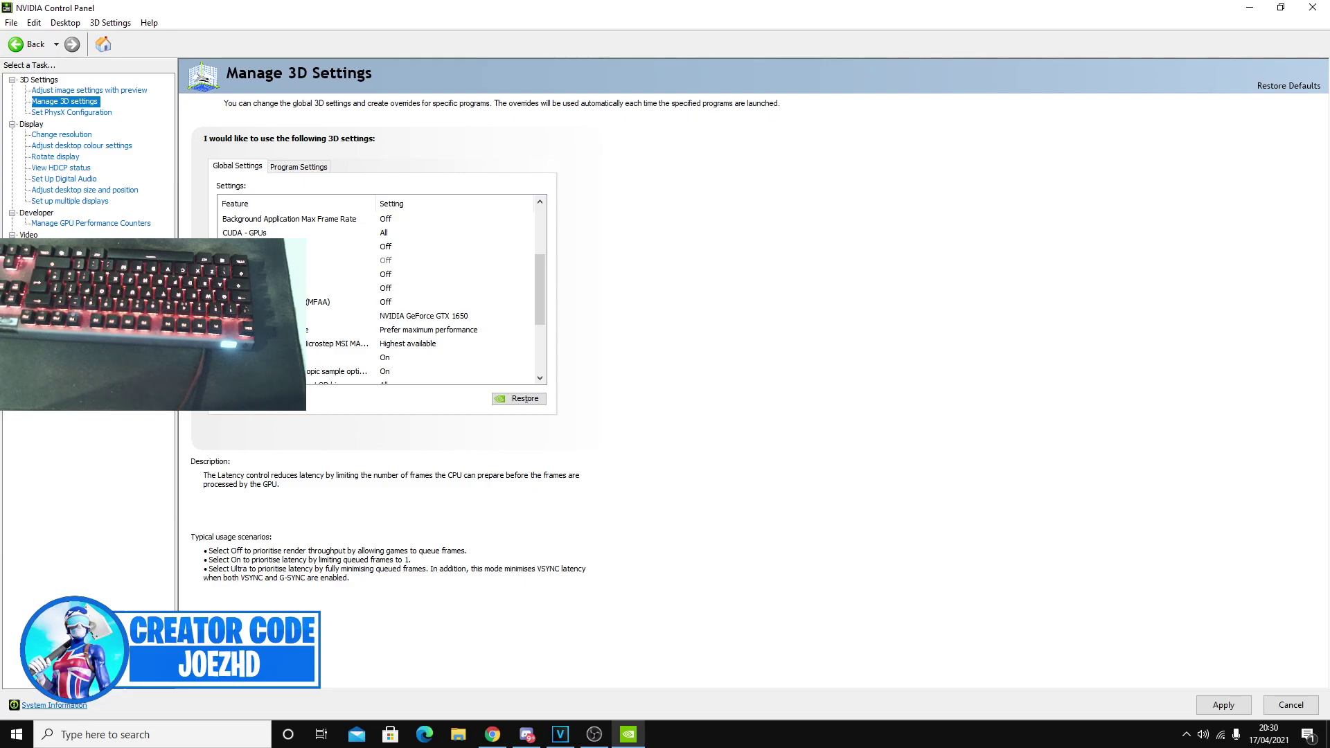
pyautogui.click(399, 275)
pyautogui.click(401, 276)
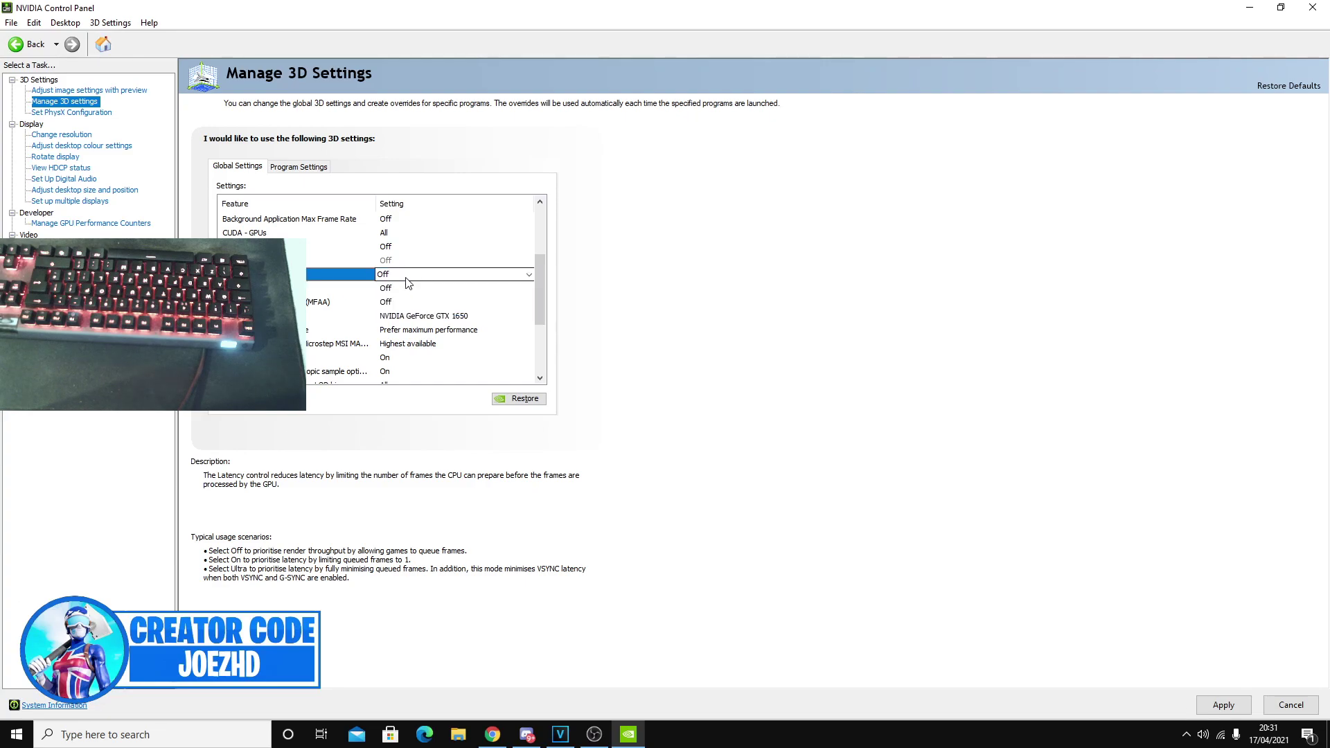
pyautogui.click(404, 276)
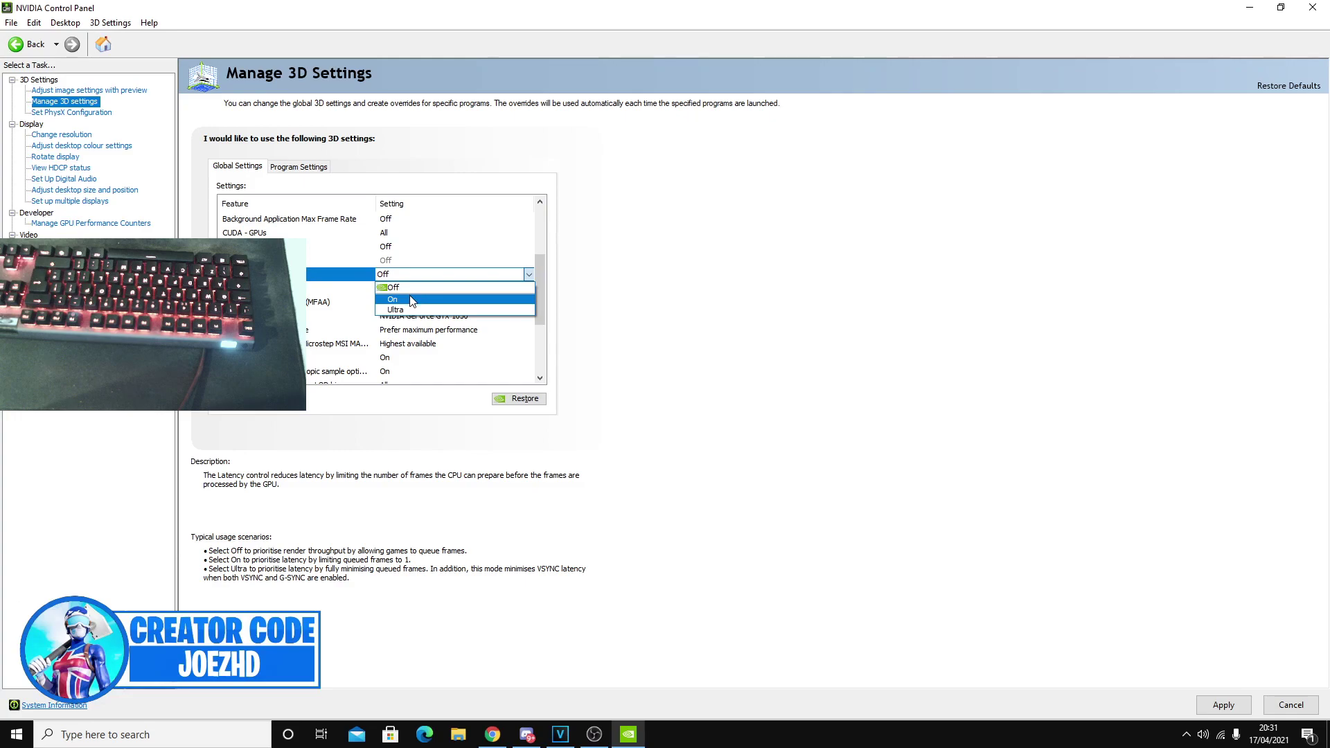
pyautogui.click(405, 284)
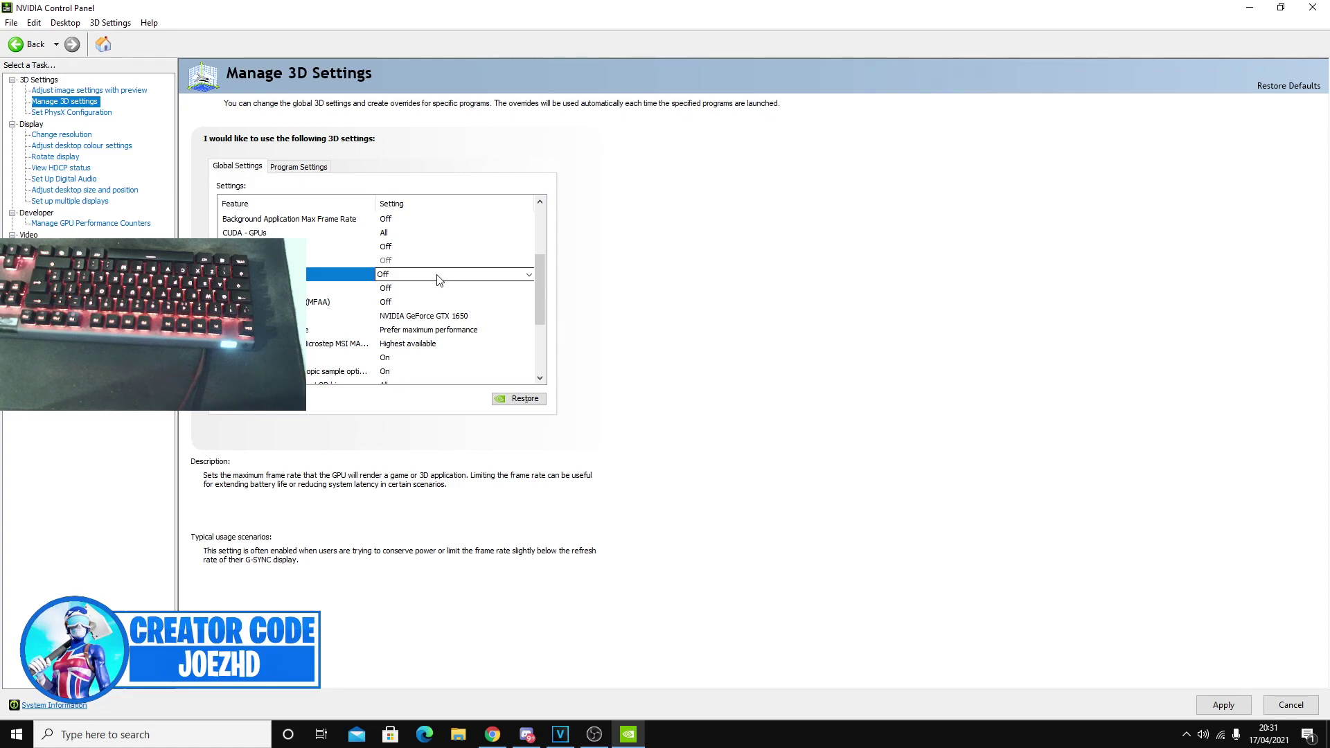
pyautogui.click(437, 276)
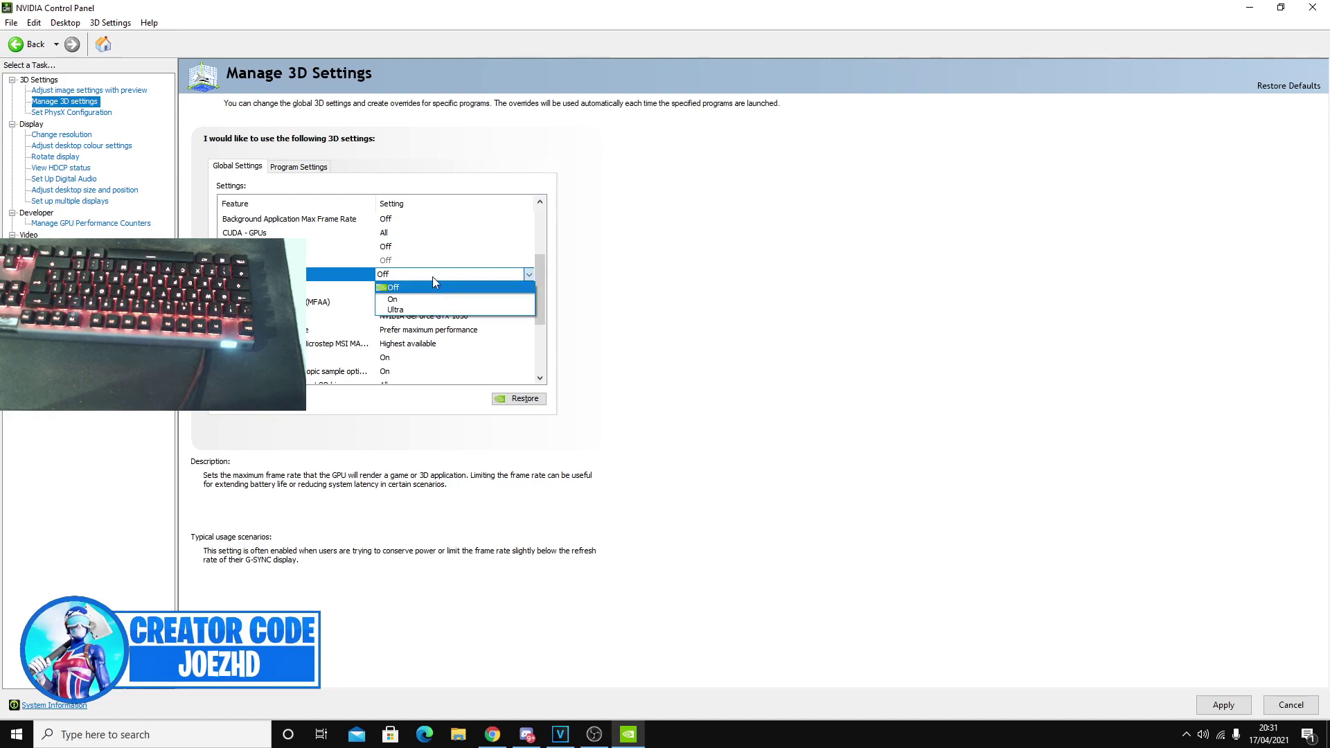
pyautogui.click(565, 301)
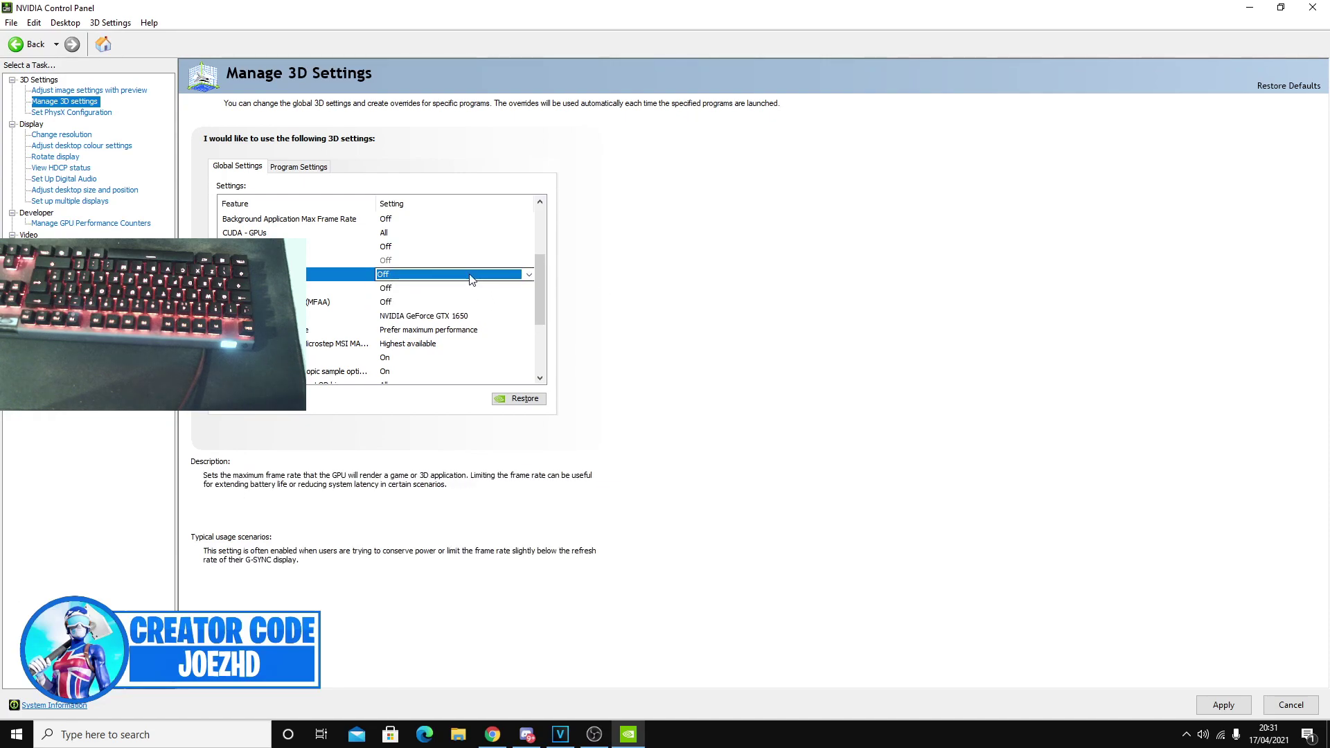
pyautogui.scroll(3, 471, 280)
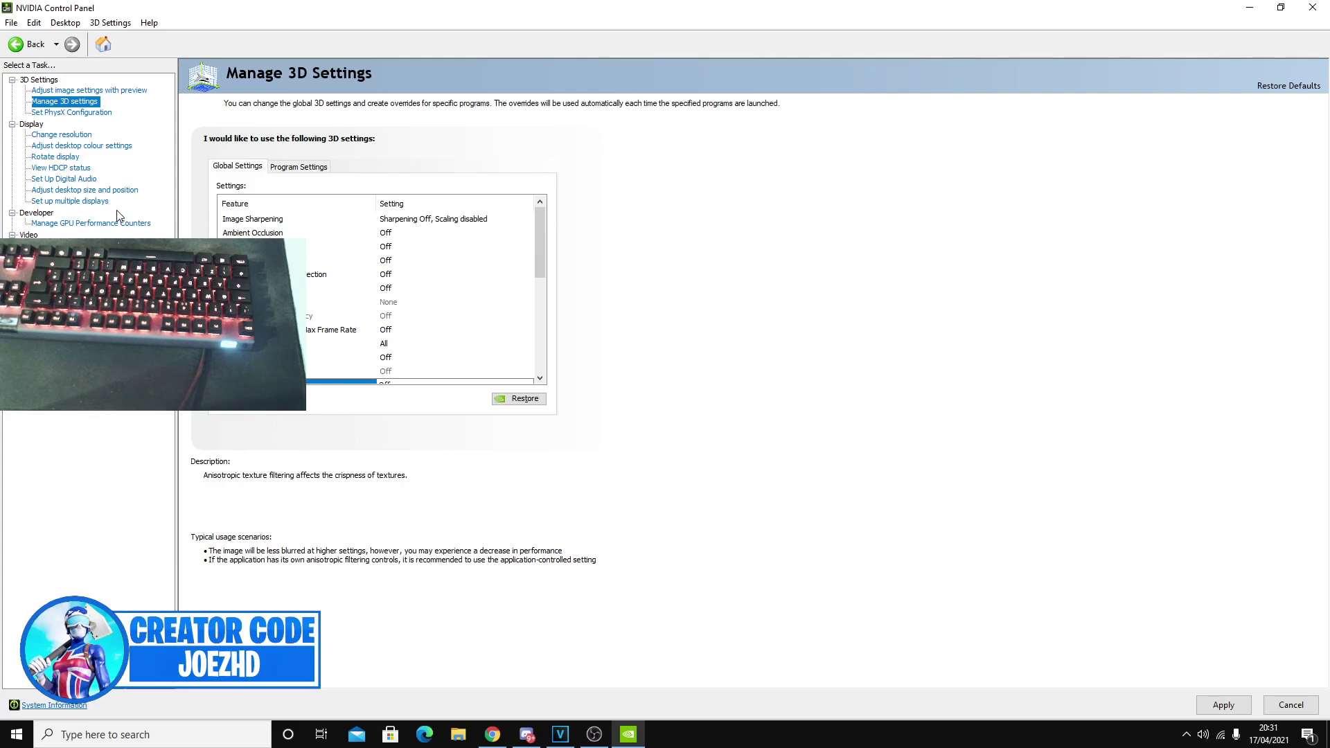
pyautogui.click(78, 191)
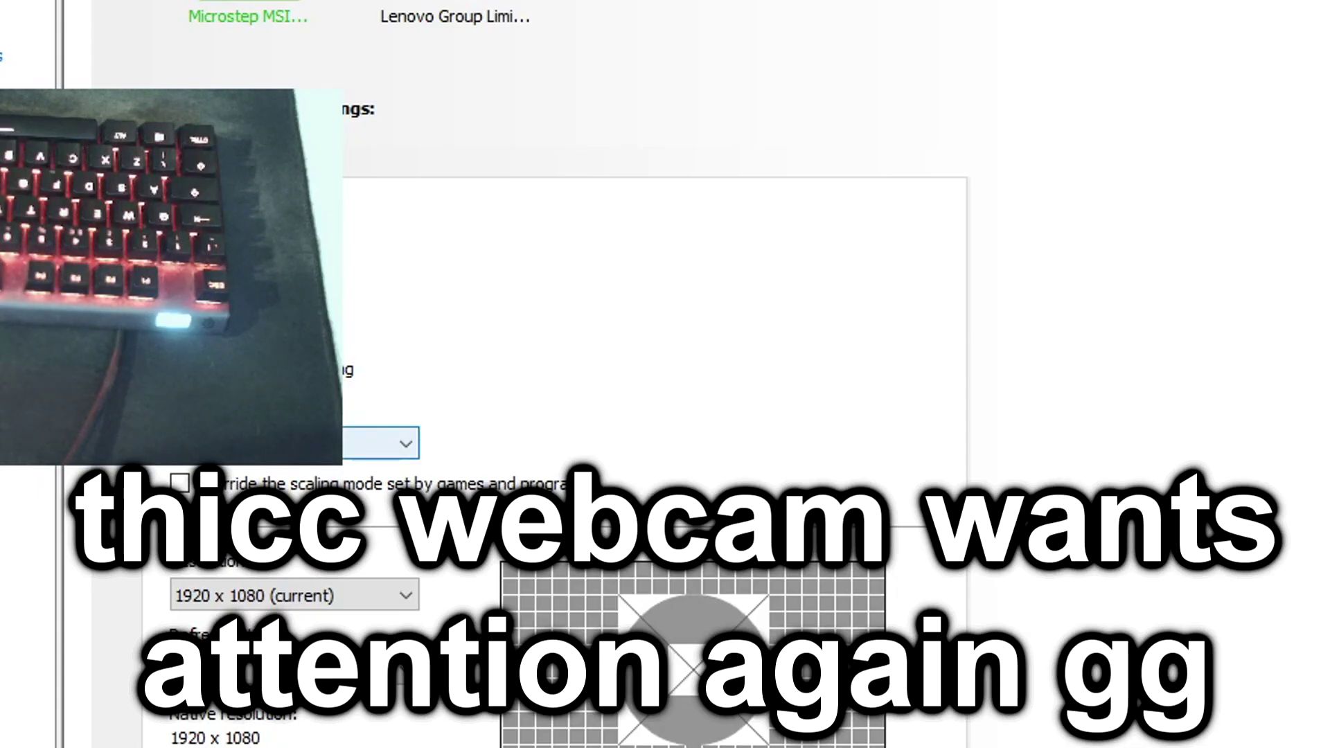
# Set scaling to be performed on Display and keep the refresh rate at 144Hz.
pyautogui.click(381, 444)
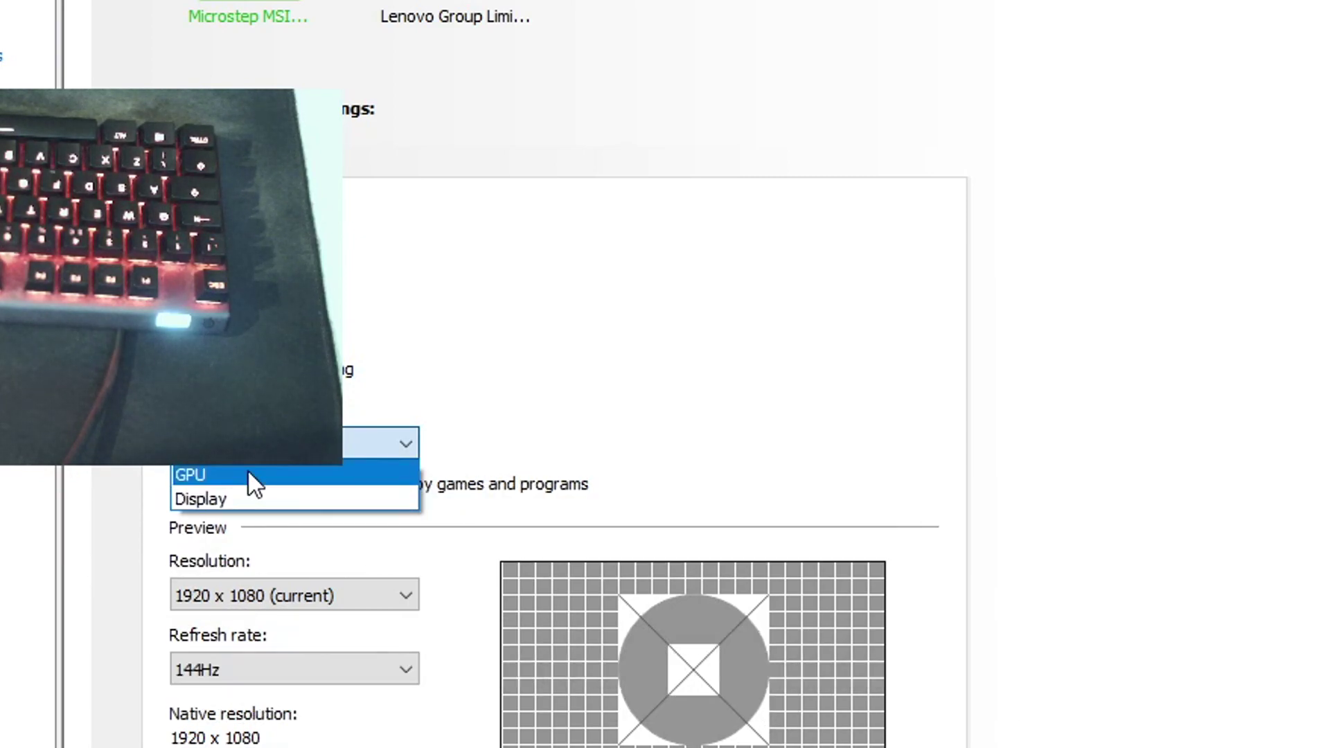
pyautogui.click(250, 497)
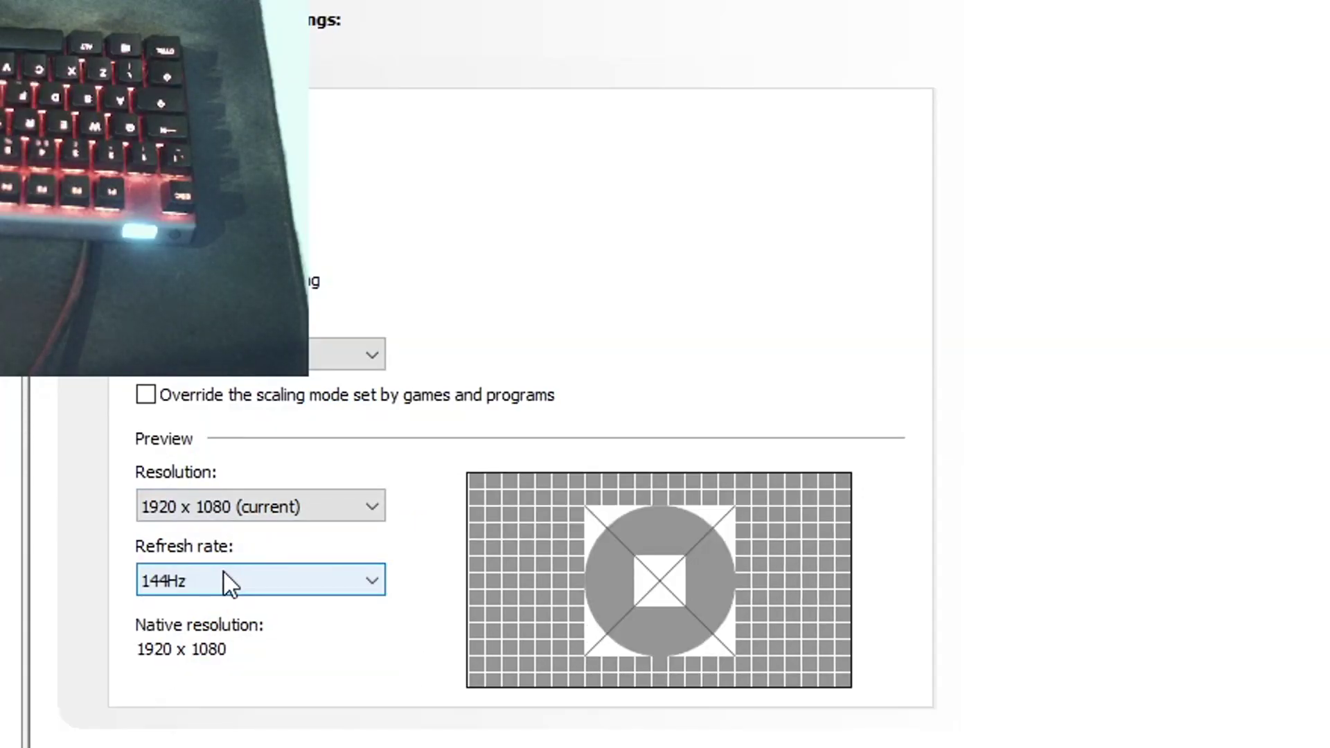
pyautogui.click(256, 659)
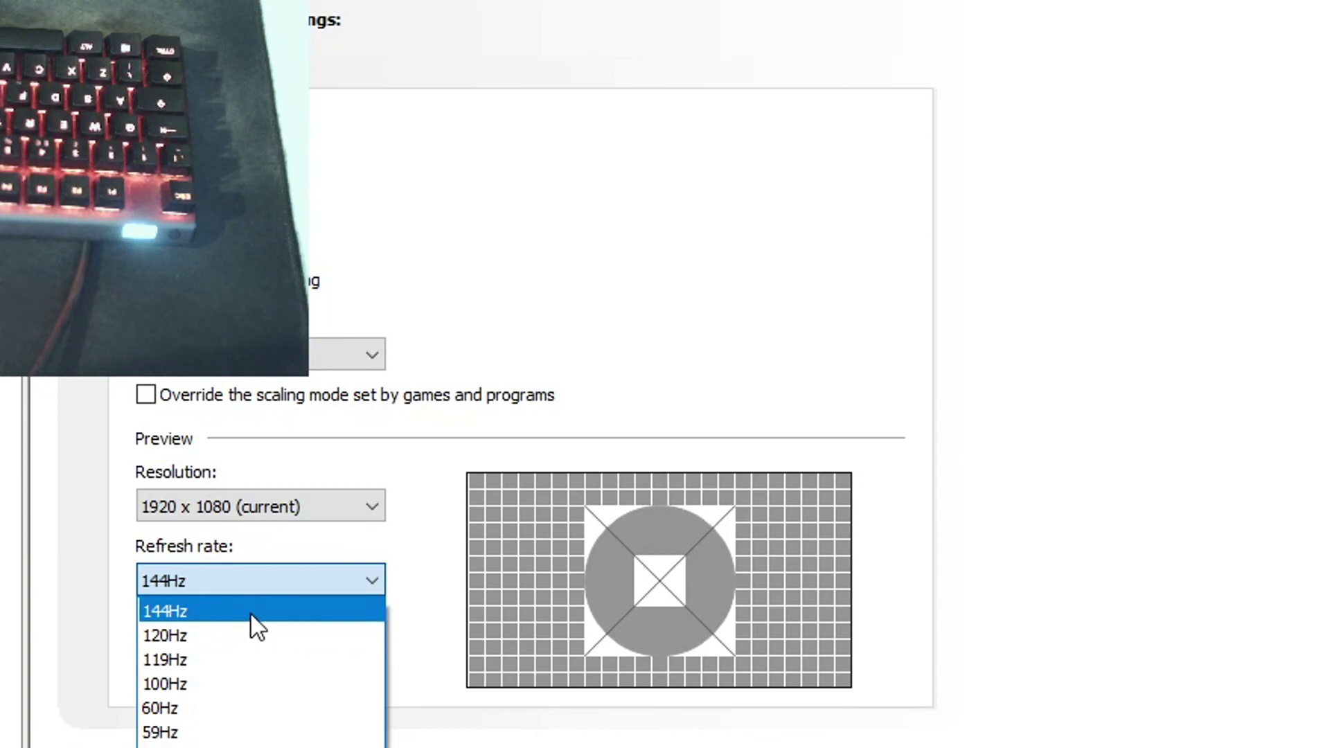
pyautogui.click(167, 582)
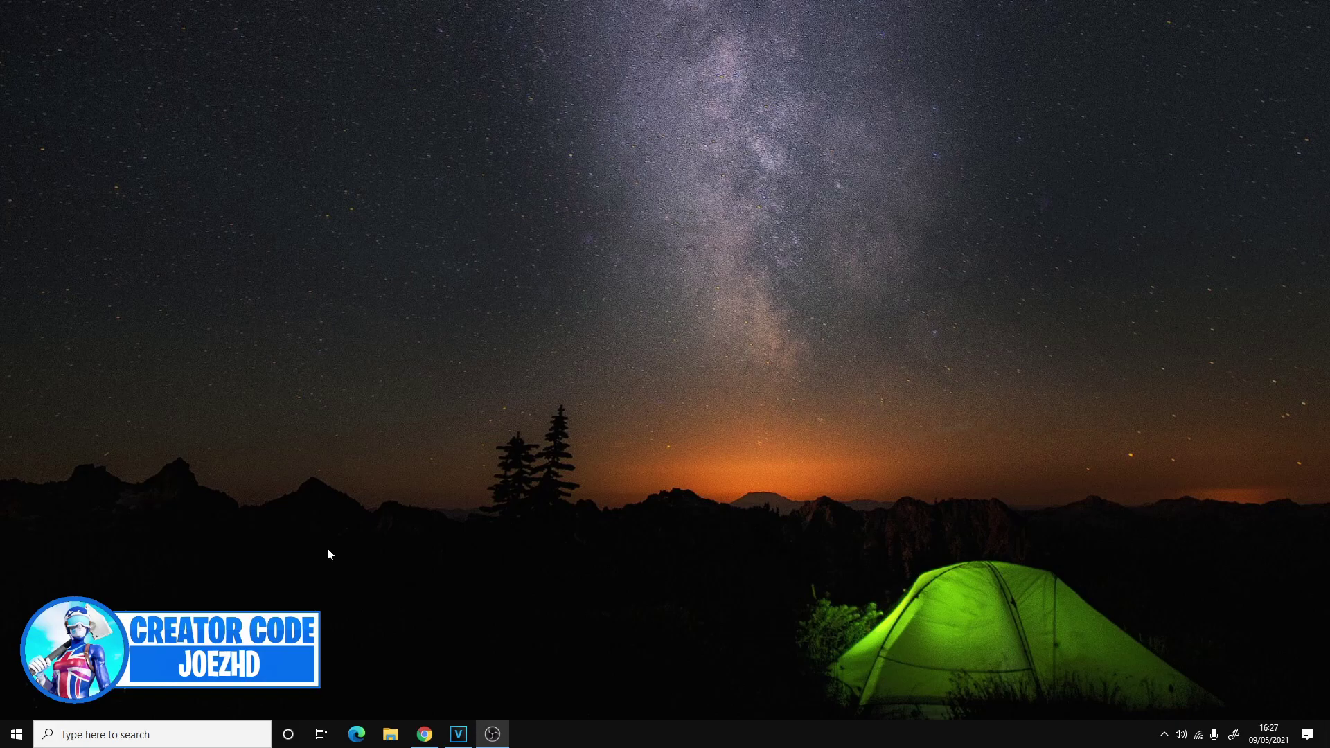
# Start a taskbar search to look for Task Manager.
pyautogui.click(152, 734)
# Launch Task Manager, check CPU usage (about 19%) on the Performance tab, then close it.
pyautogui.write('t')
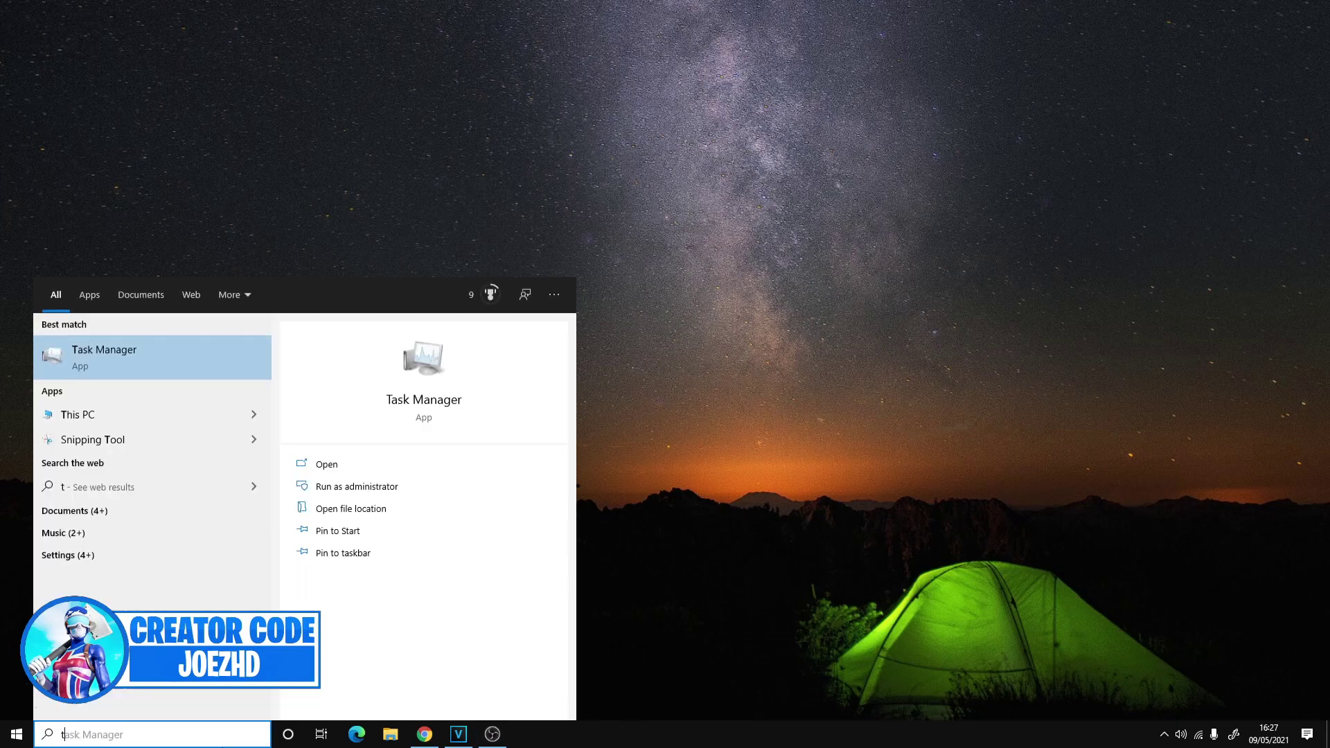
pyautogui.write('ask')
pyautogui.press('Escape')
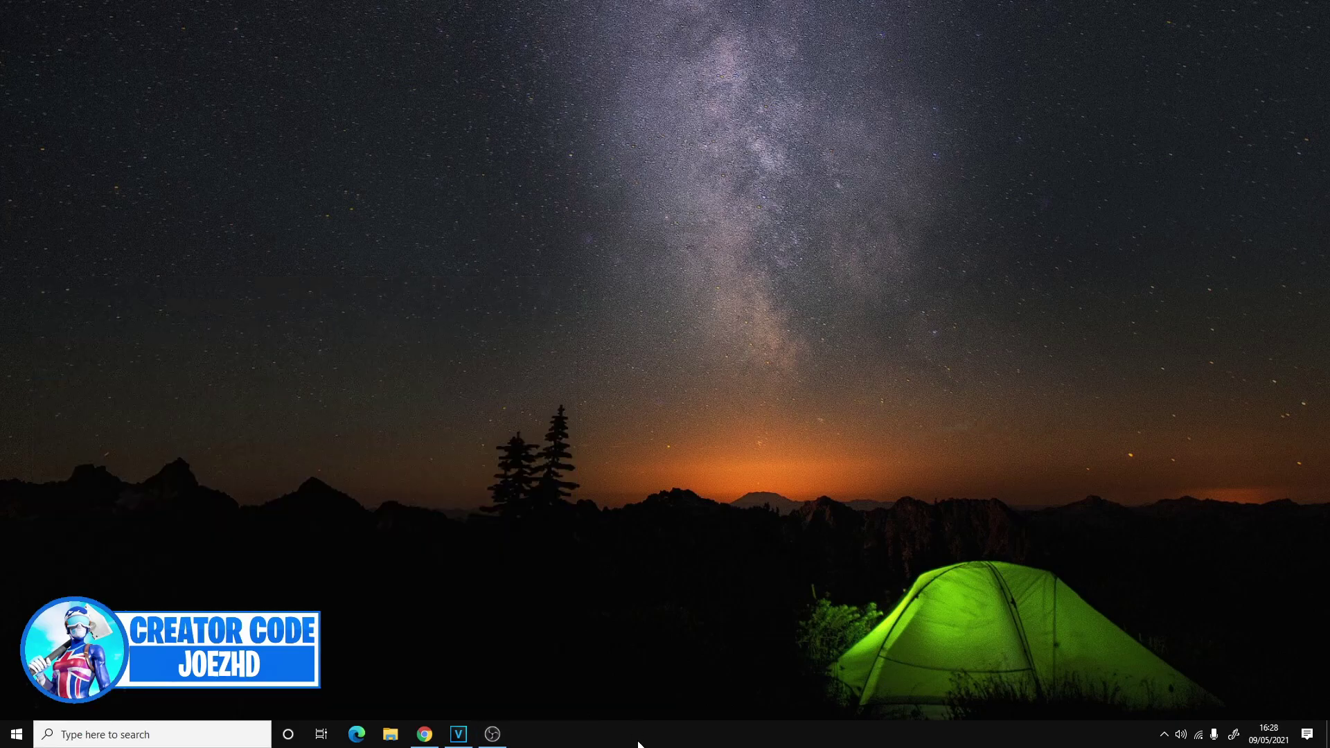
pyautogui.rightClick(674, 737)
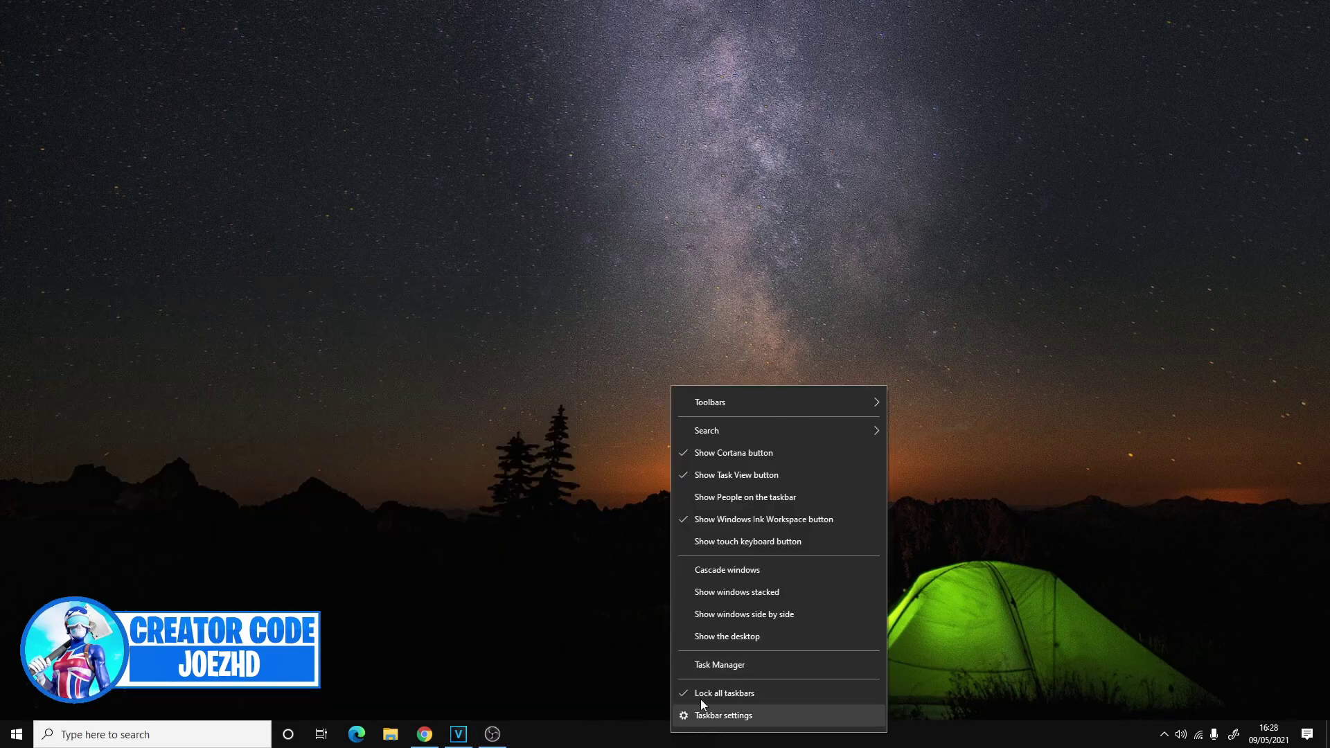
pyautogui.click(717, 670)
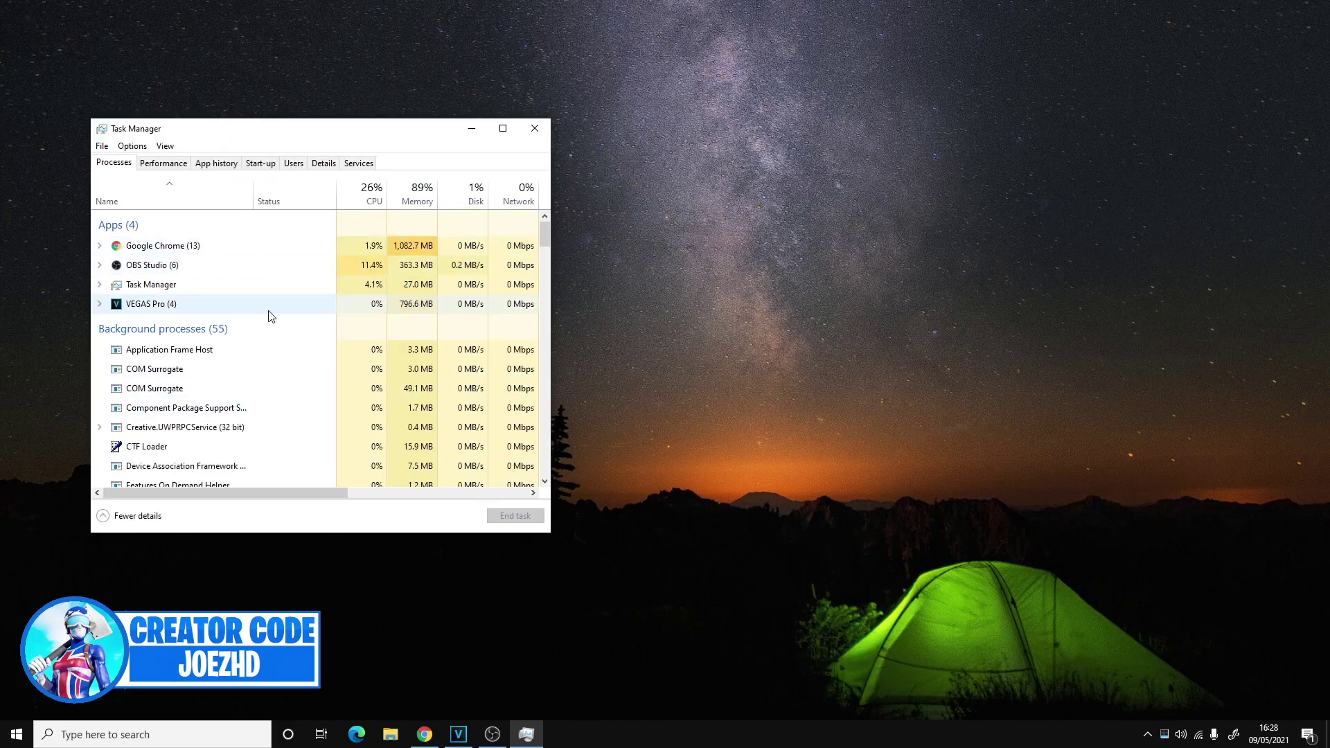
pyautogui.click(164, 168)
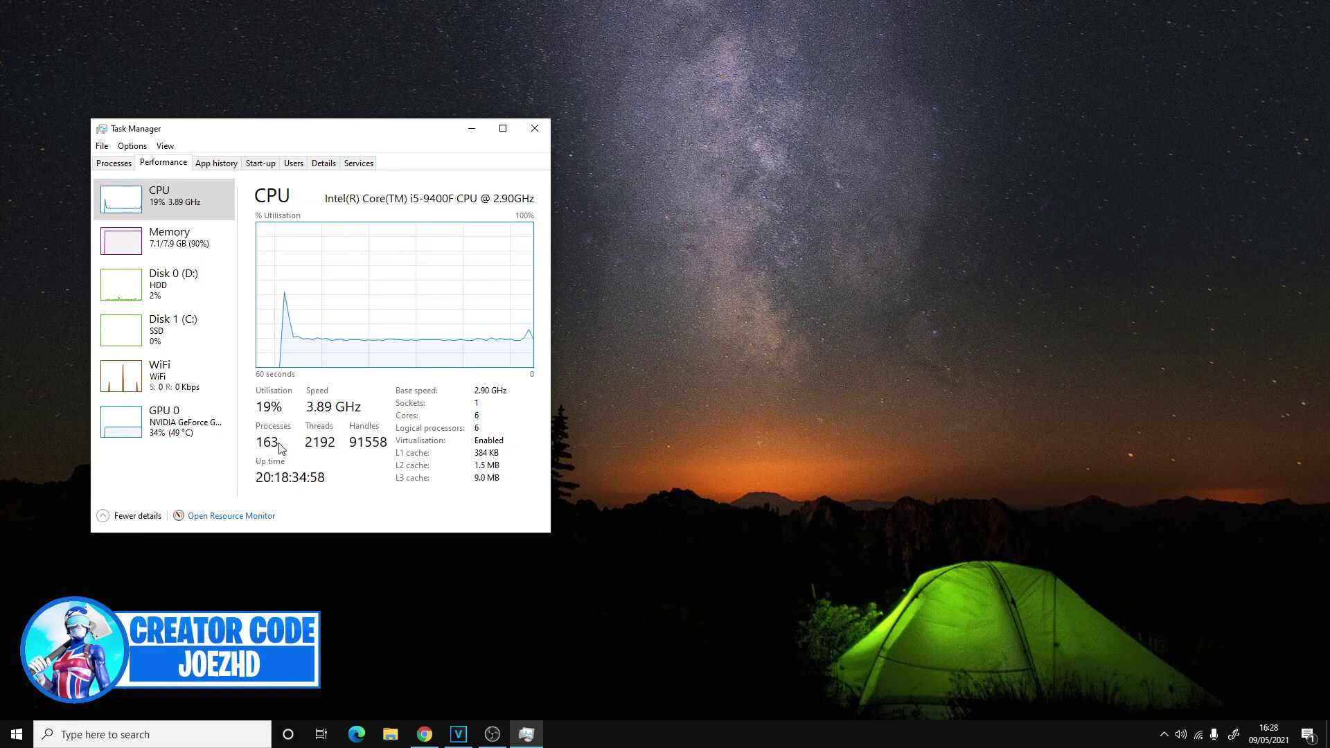
pyautogui.click(535, 128)
# Open the Services app from a search and select the SysMain service.
pyautogui.click(99, 725)
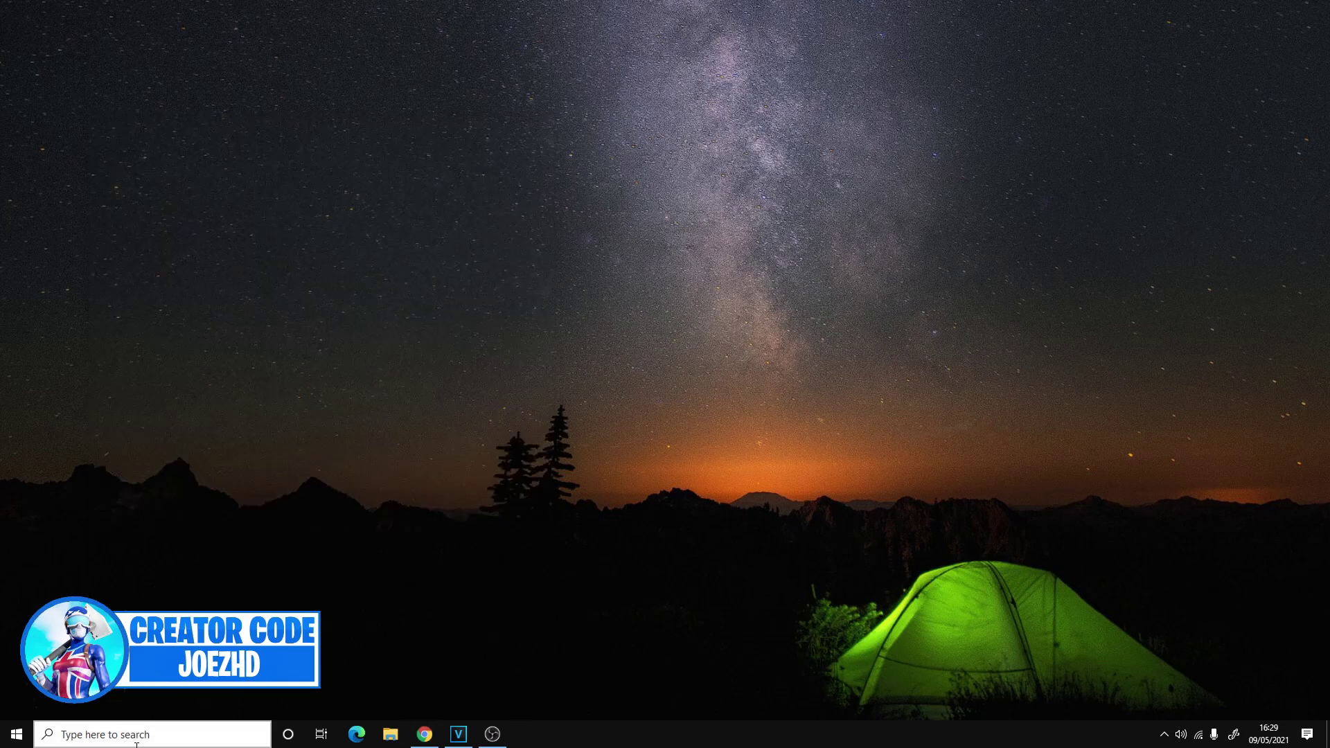
pyautogui.write('servuce')
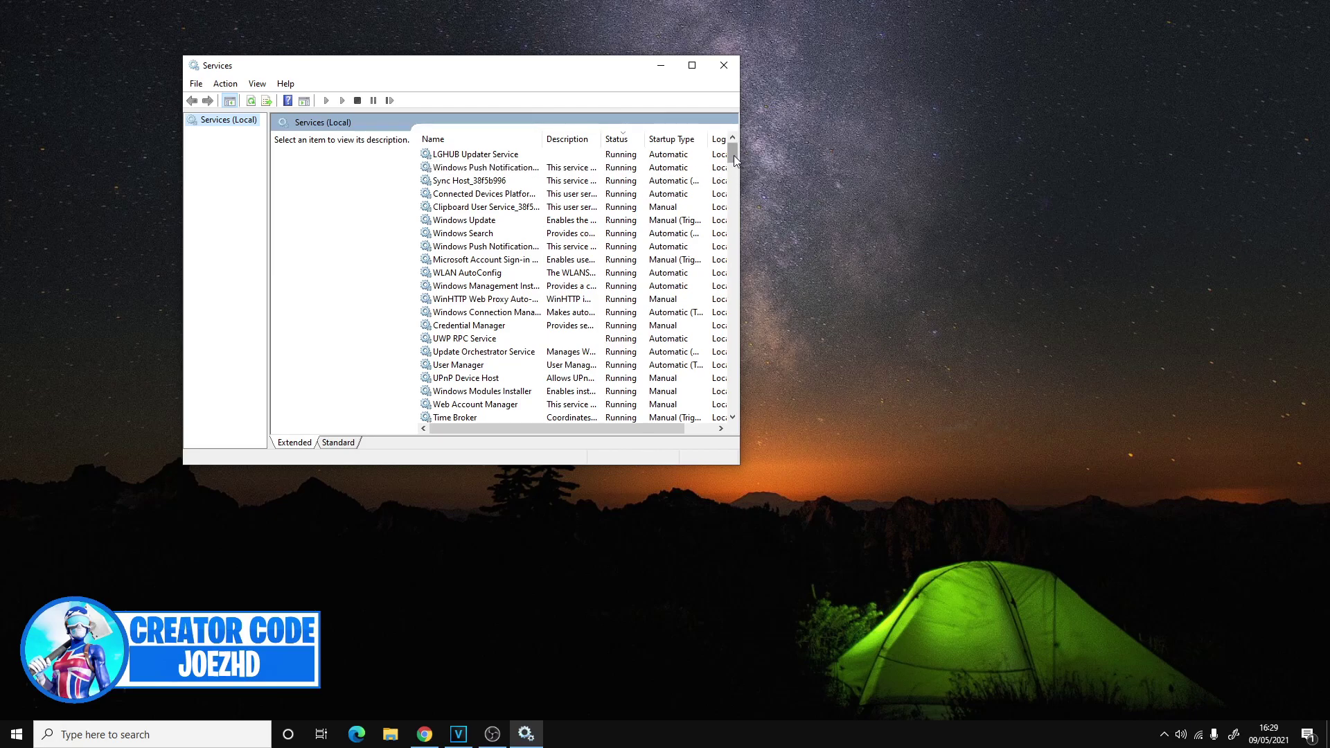
pyautogui.scroll(-20, 733, 156)
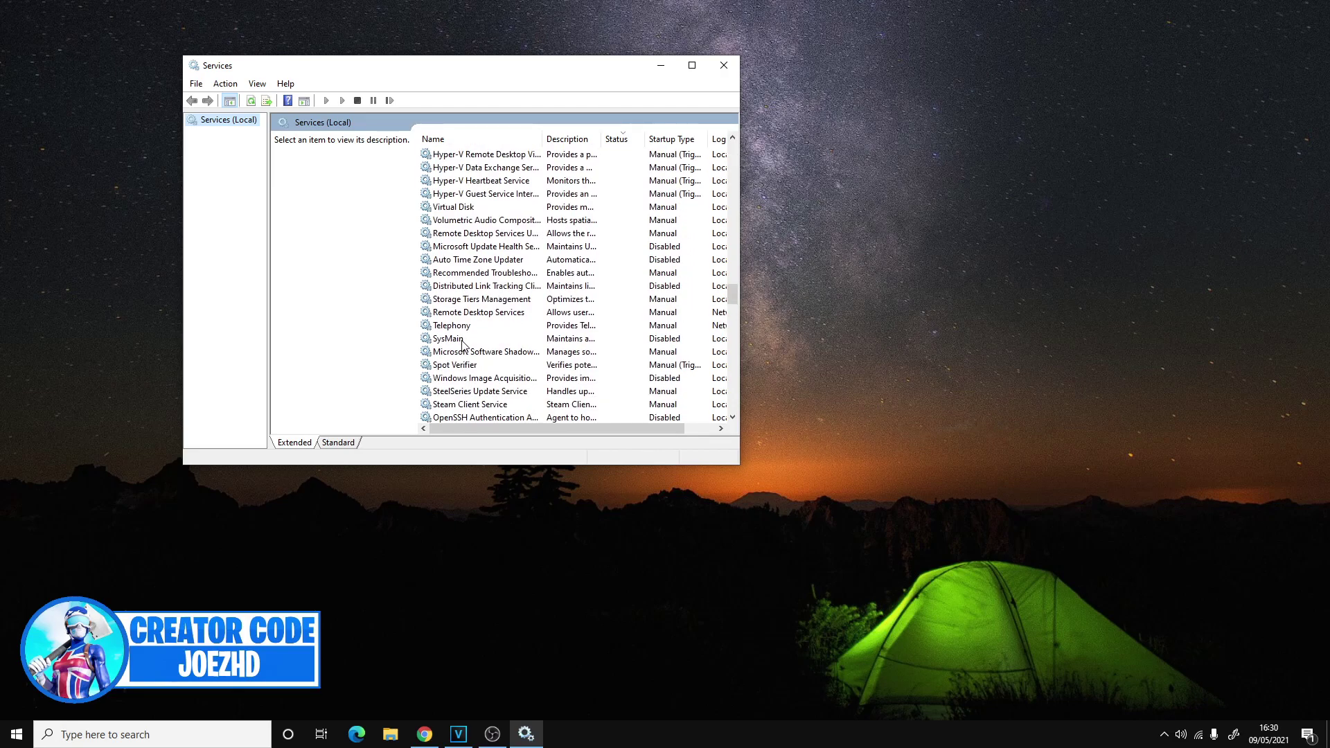
pyautogui.click(463, 340)
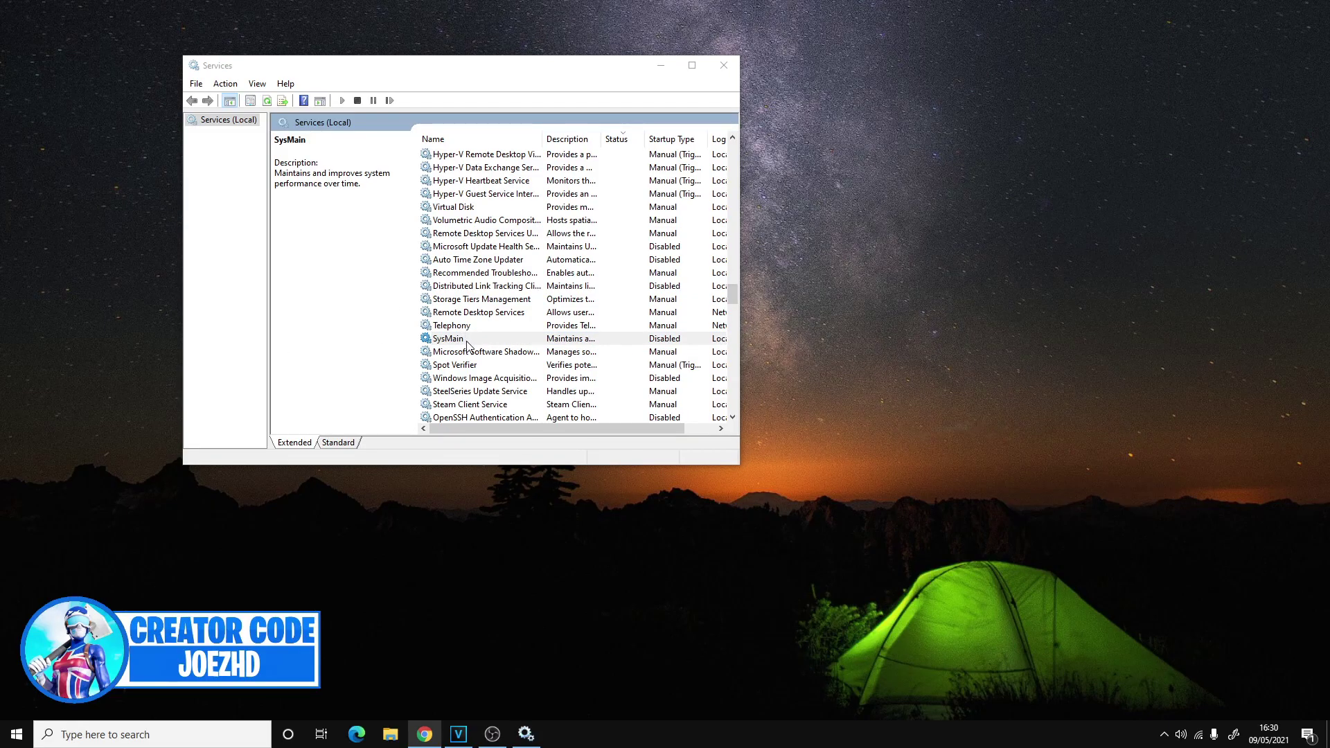
# Set SysMain's startup type to Disabled in its properties and apply the change.
pyautogui.rightClick(468, 343)
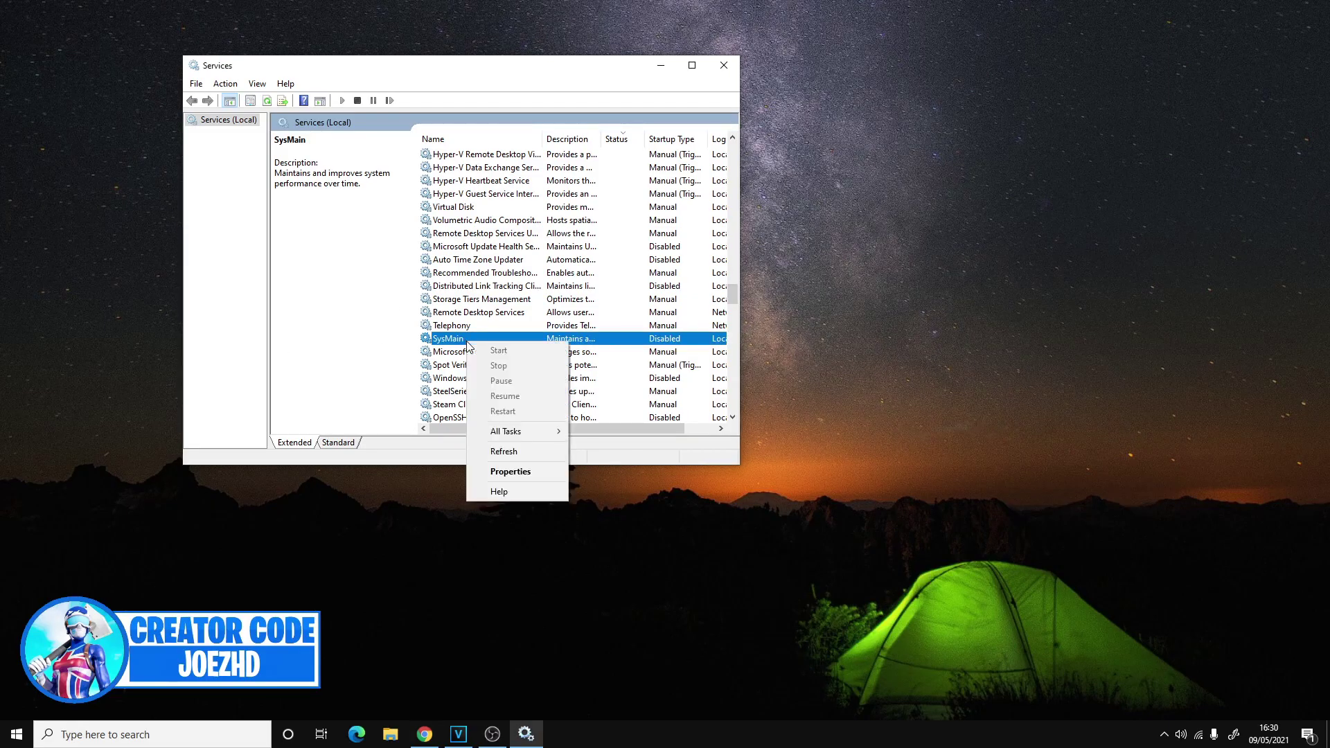
pyautogui.click(510, 473)
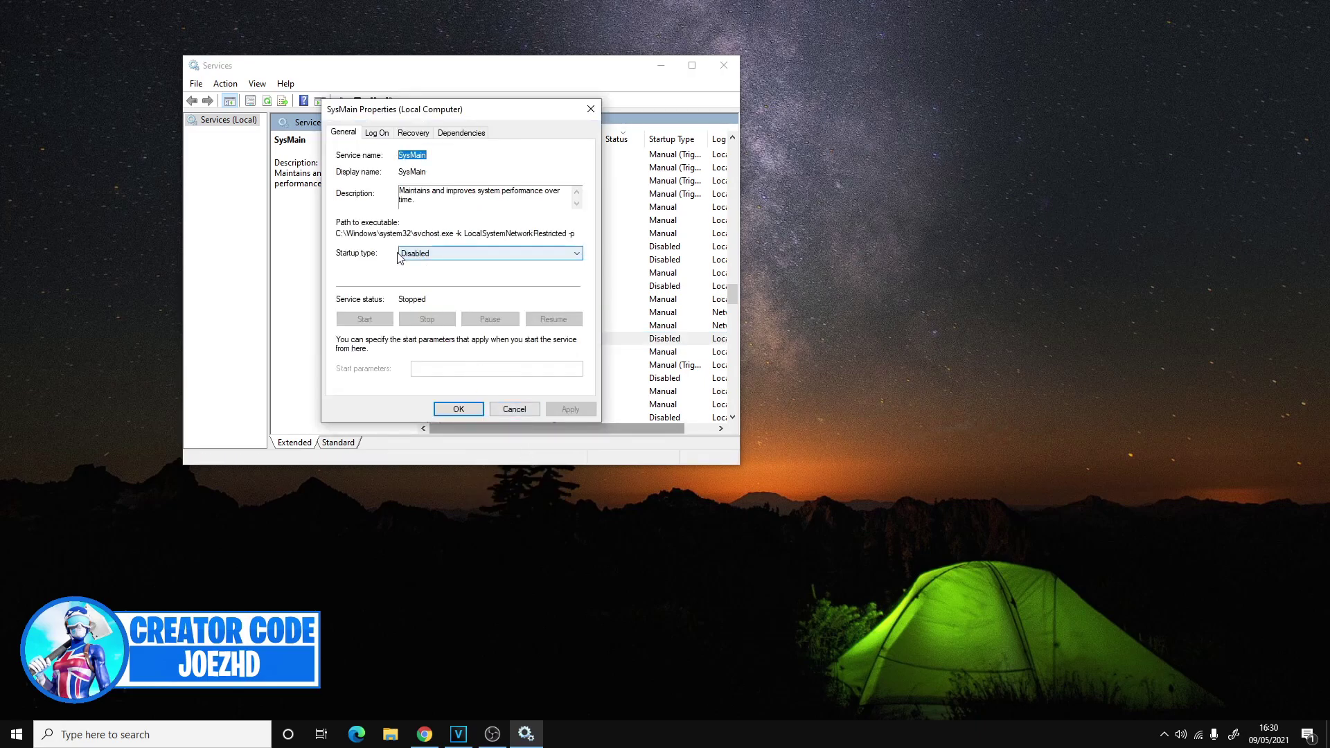
pyautogui.click(427, 255)
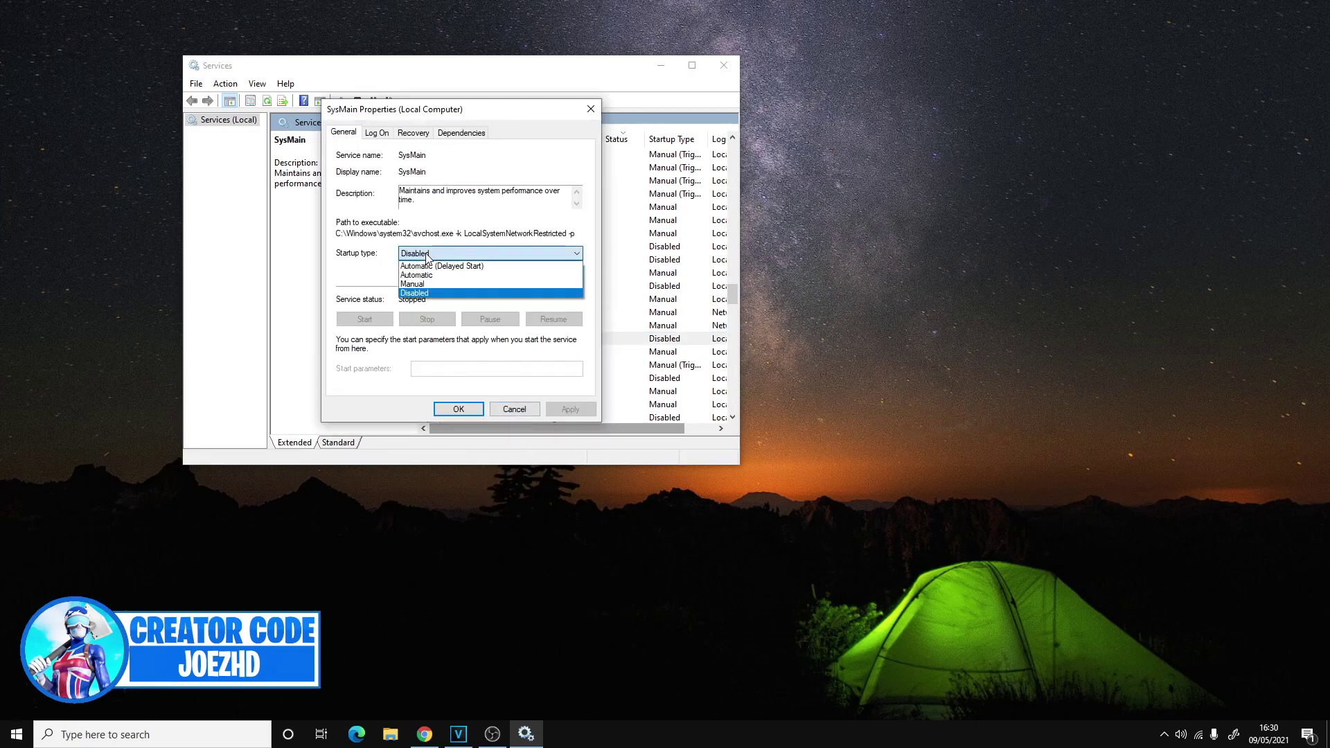
pyautogui.click(424, 295)
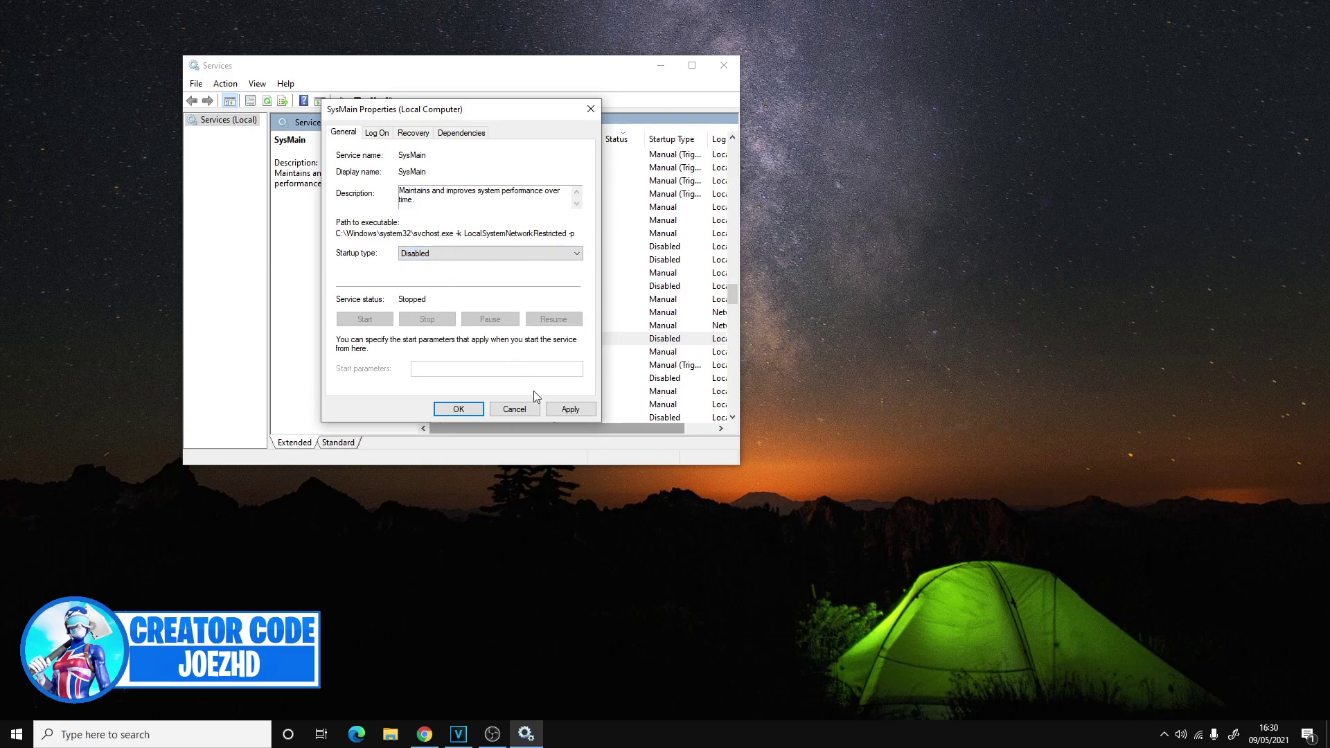
pyautogui.click(569, 410)
pyautogui.click(457, 410)
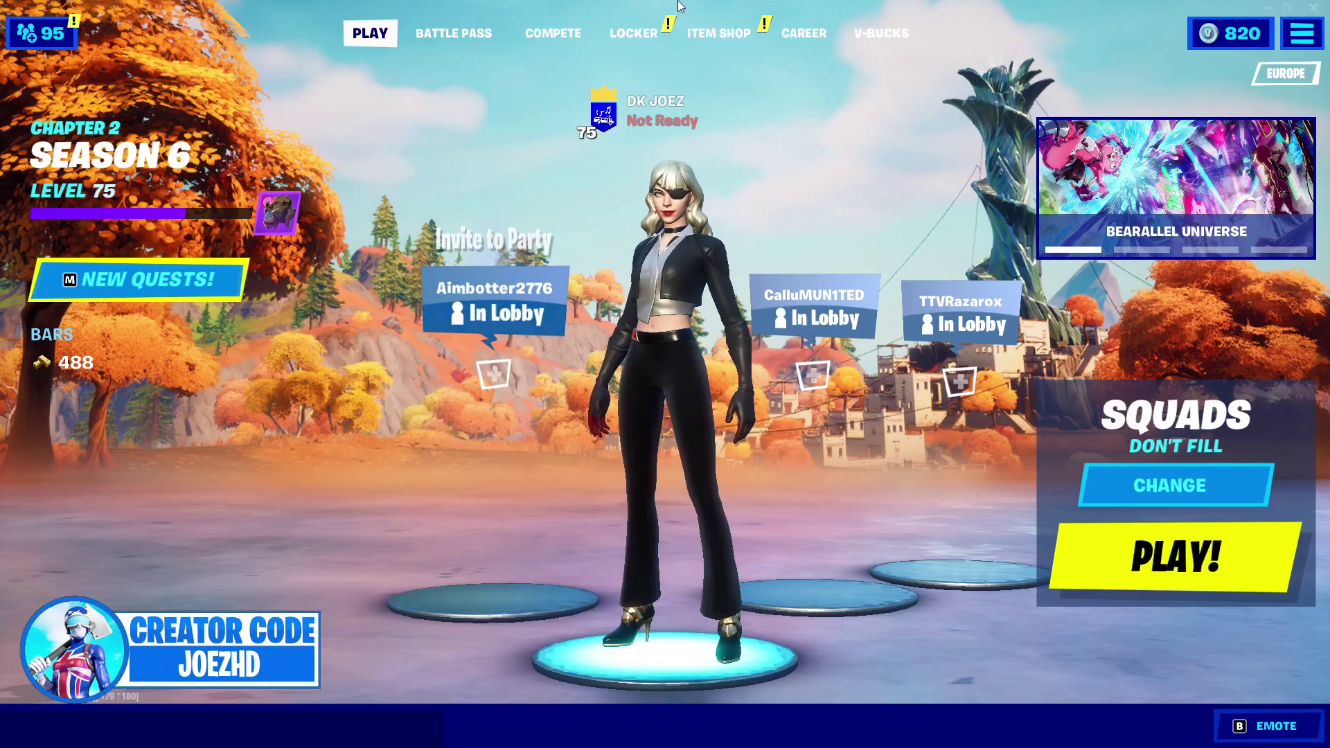
# Go to the Item Shop from the Fortnite lobby.
pyautogui.click(713, 27)
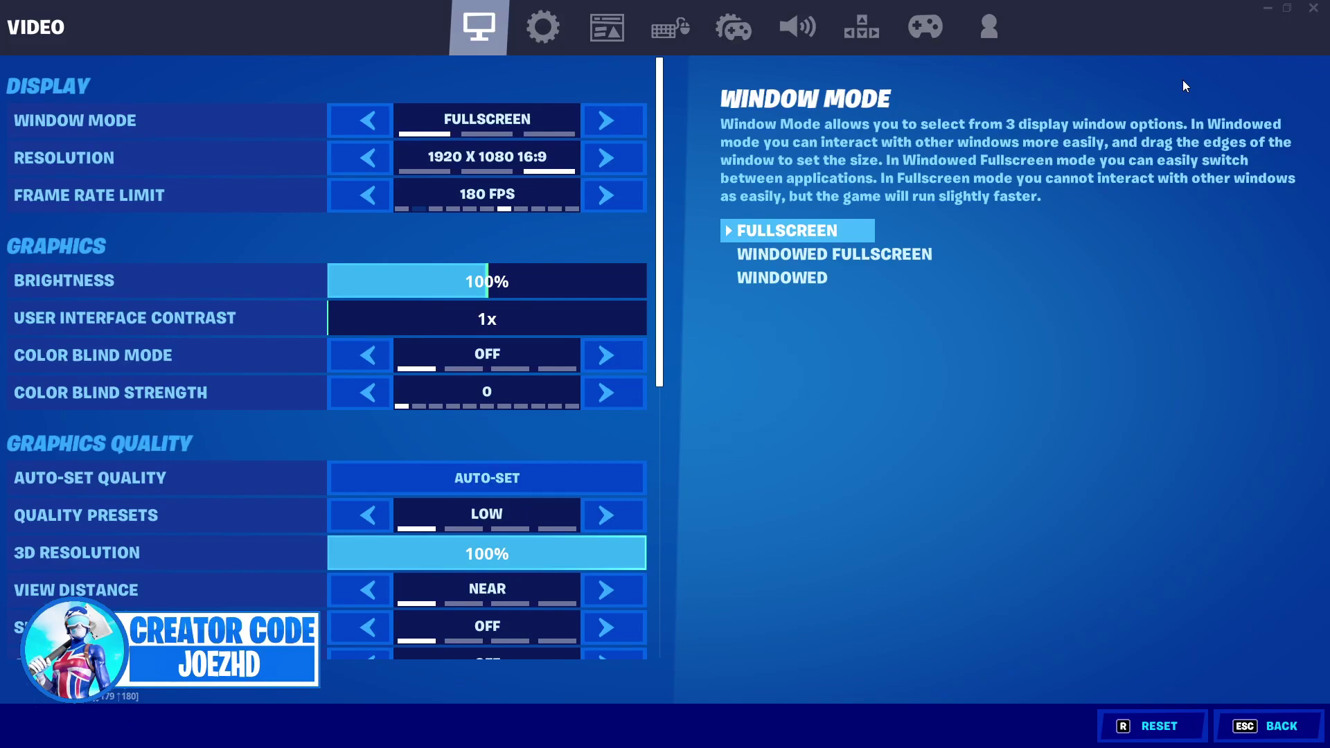
# Move down to the Resolution setting, then scroll further down the Video settings.
pyautogui.press('Down')
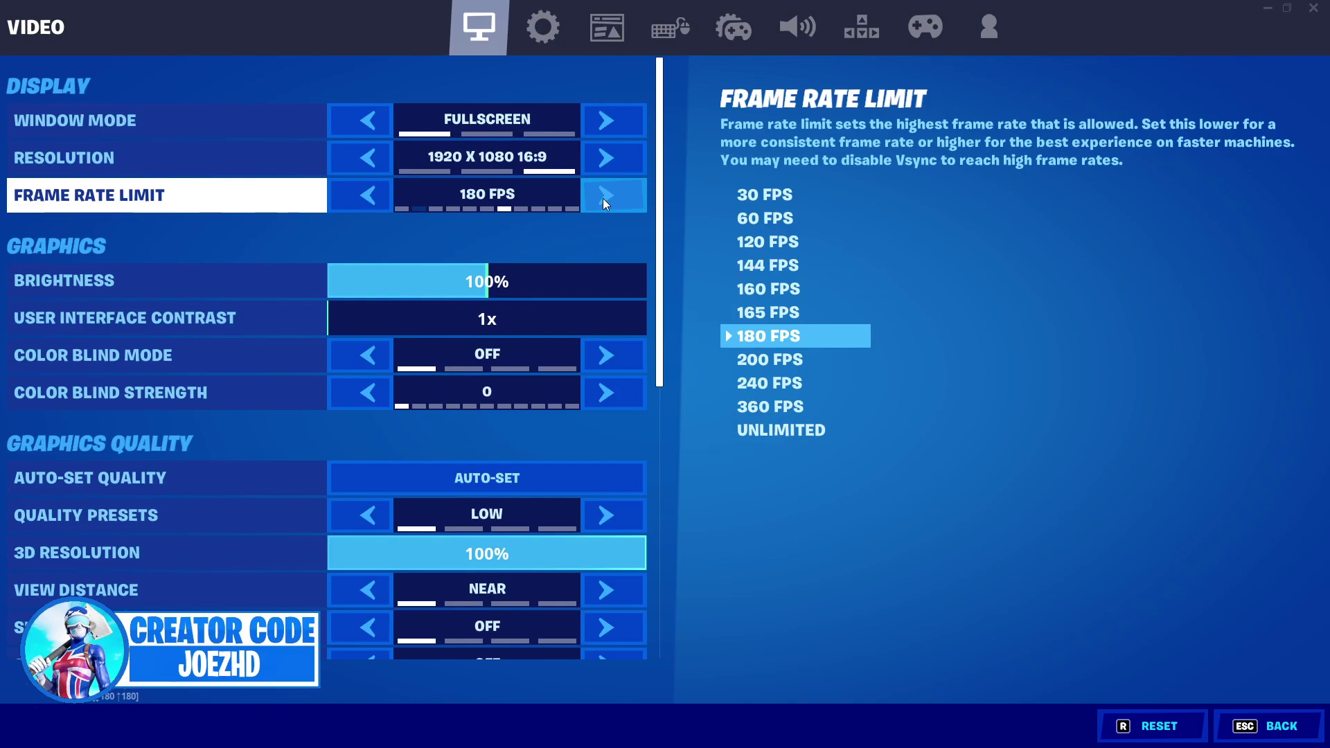
pyautogui.scroll(-2, 553, 468)
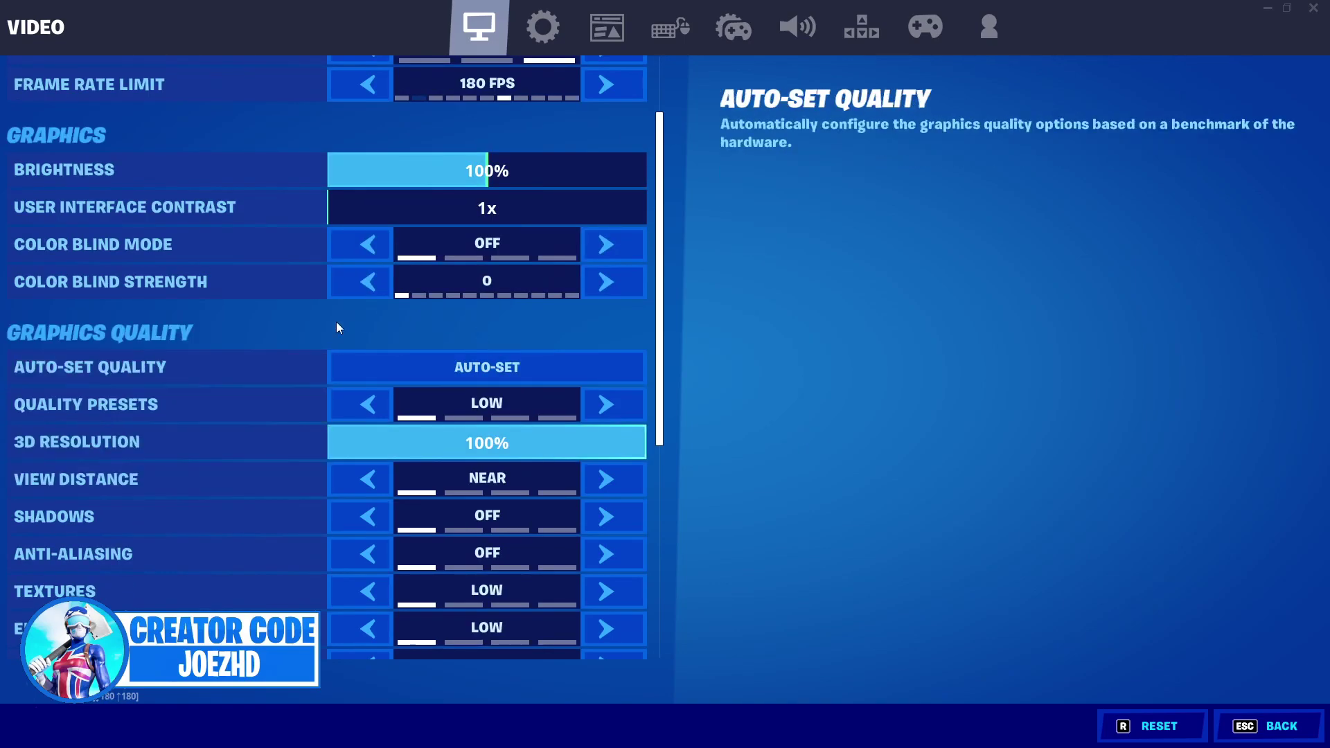
# Scroll down the Video settings to the Advanced Graphics options.
pyautogui.scroll(-2, 232, 337)
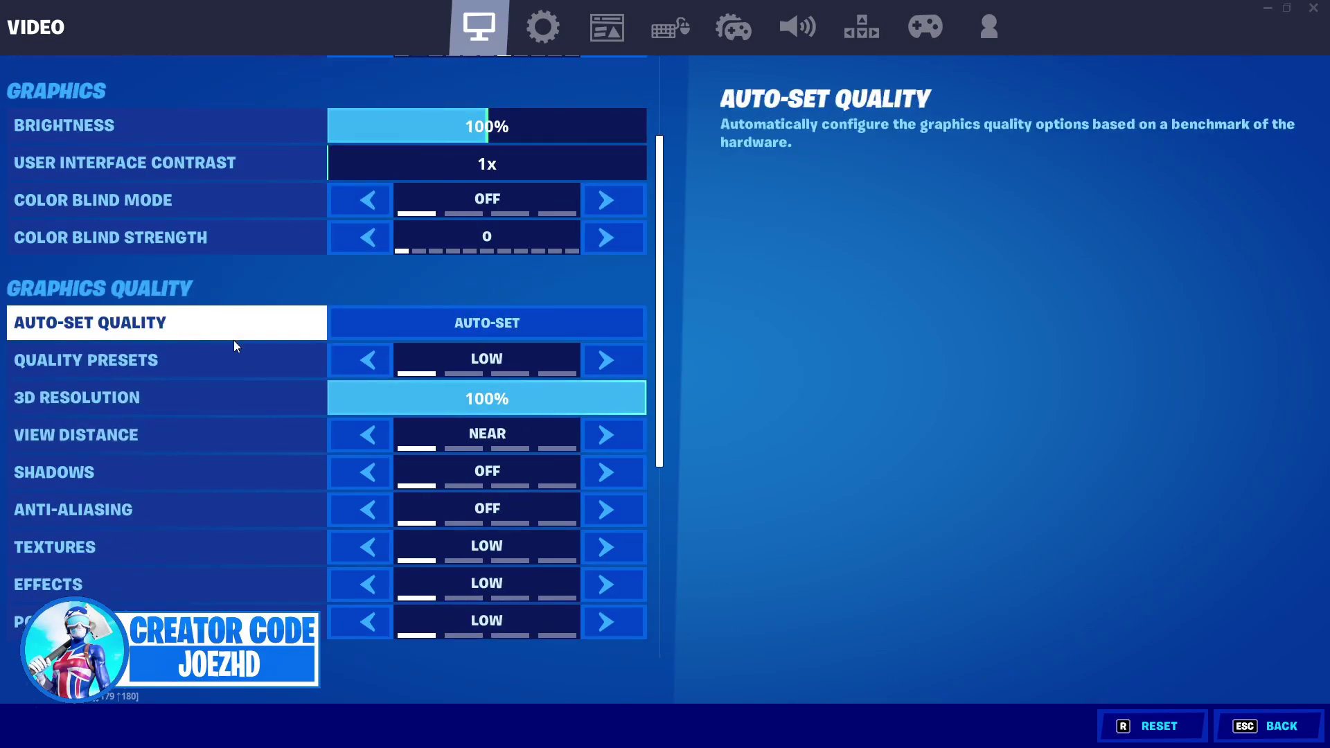
pyautogui.scroll(-5, 333, 429)
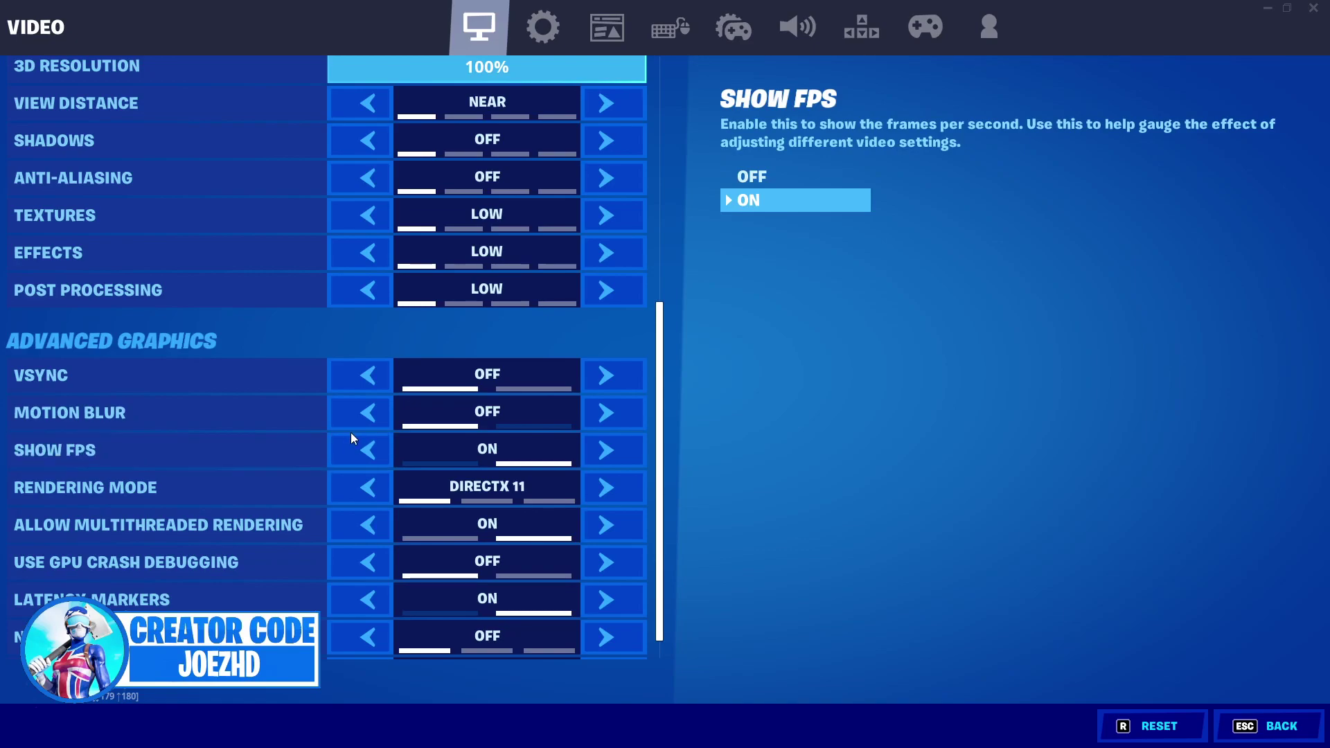
pyautogui.scroll(-1, 262, 469)
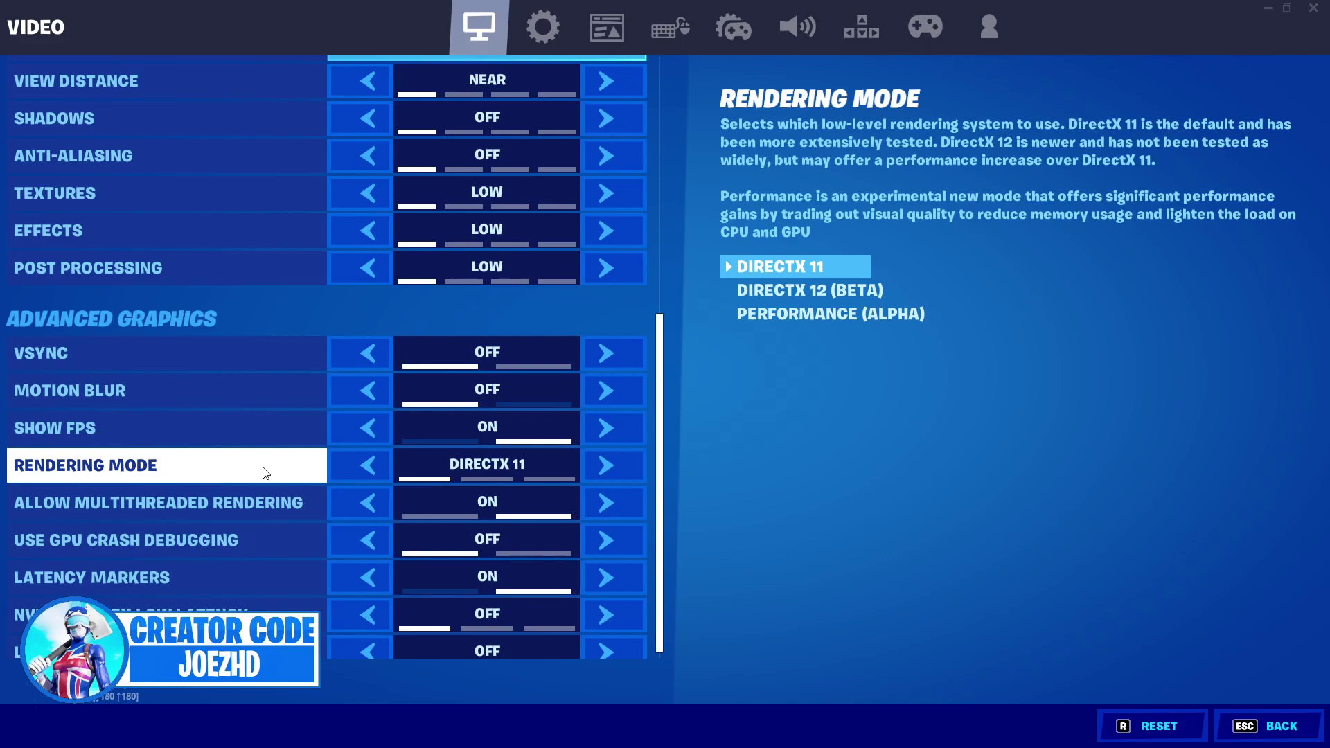
# Scroll down to Allow Multithreaded Rendering in Advanced Graphics.
pyautogui.scroll(-1, 269, 487)
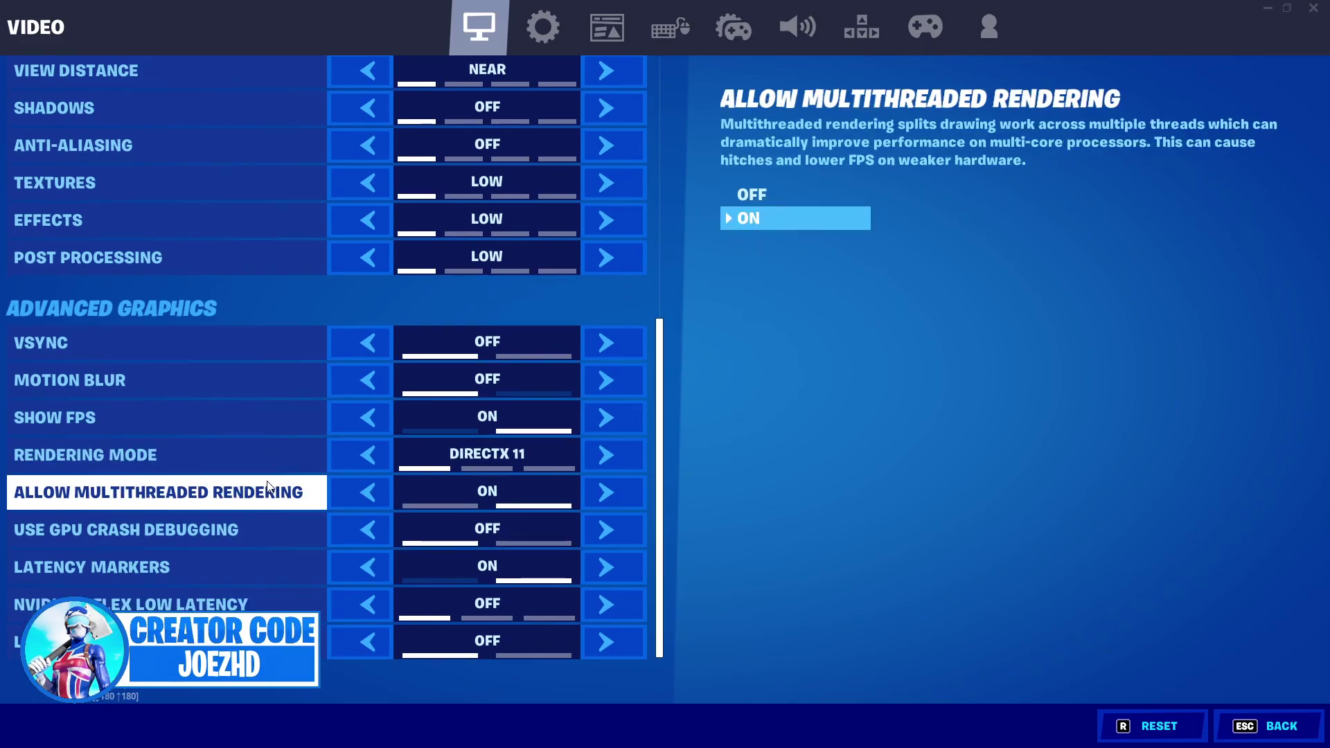